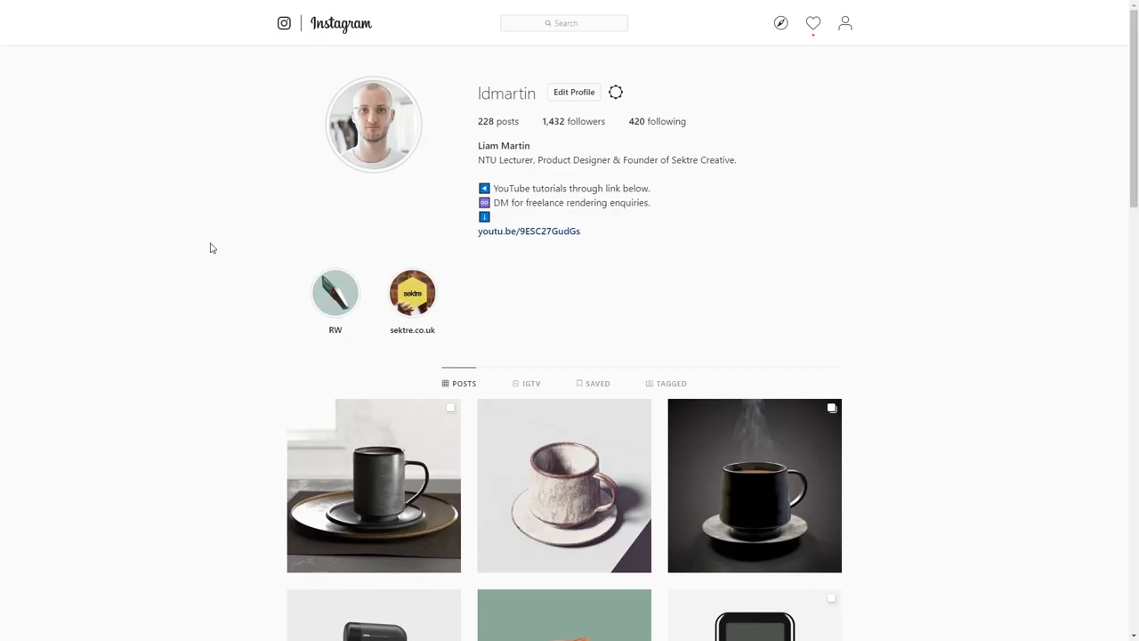
# Step: Open the first coffee-mug post and step through its ceramic renders to the cups-and-saucer image
pyautogui.scroll(-3, 212, 249)
pyautogui.click(351, 152)
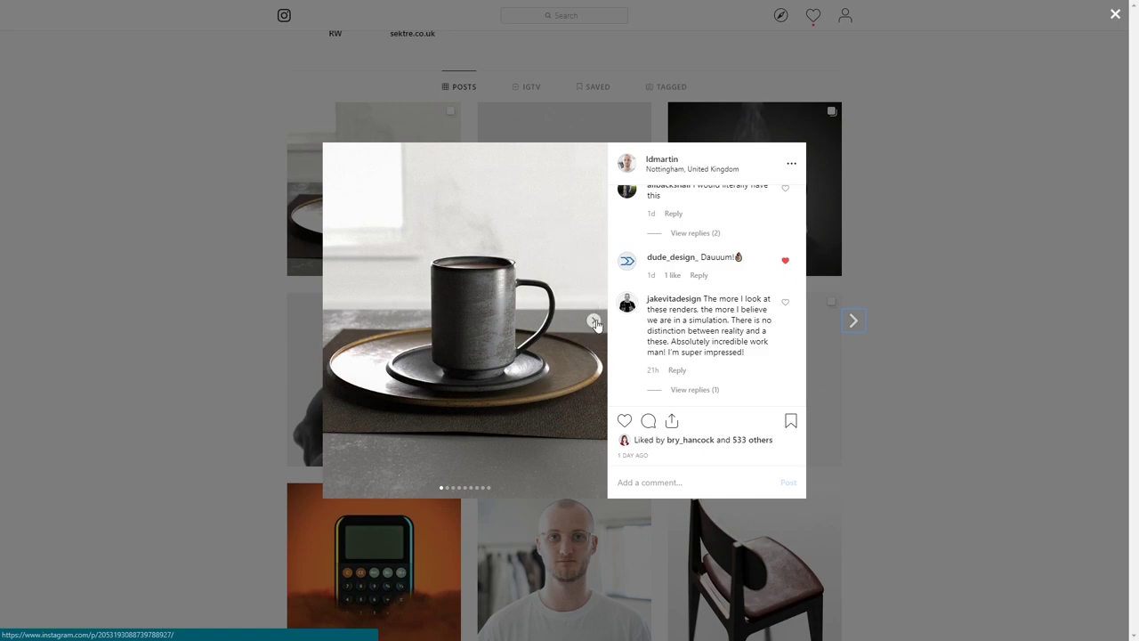
pyautogui.click(595, 321)
pyautogui.click(595, 321)
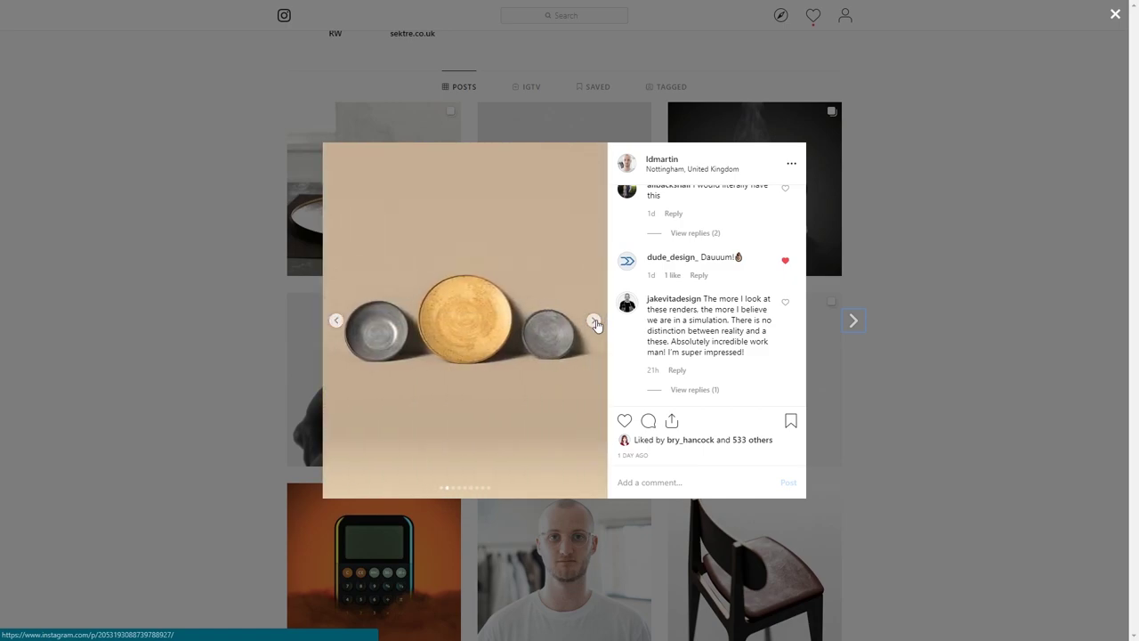
pyautogui.click(595, 321)
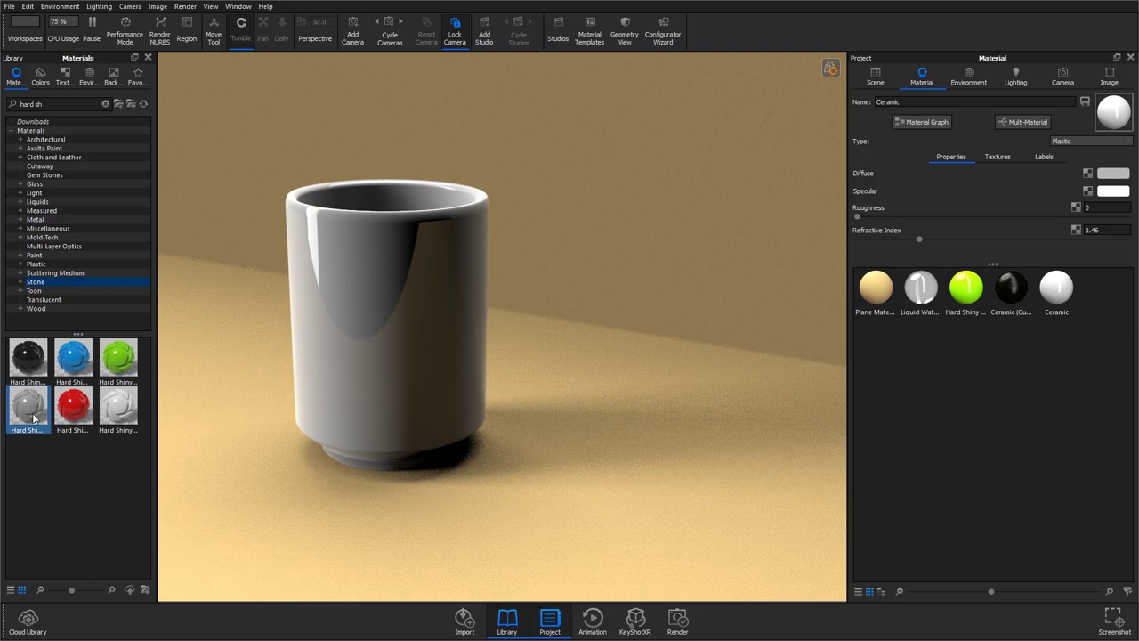
# Step: Apply Hard Shiny Plastic Grey to the cup and load its material for editing
pyautogui.moveTo(28, 405); pyautogui.dragTo(328, 293)
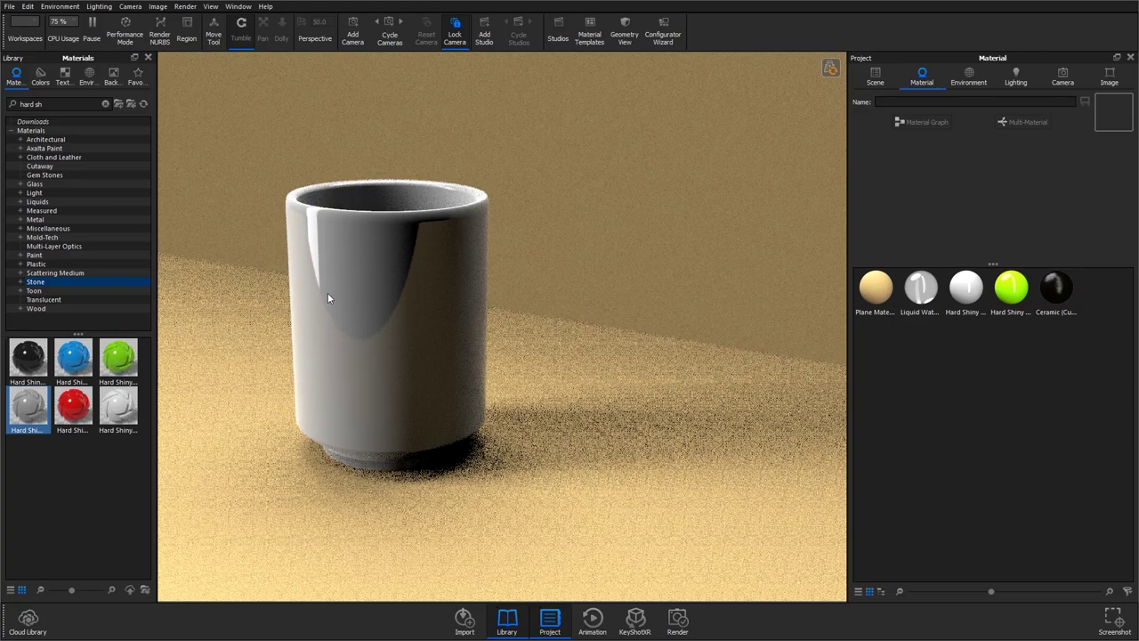
pyautogui.doubleClick(326, 296)
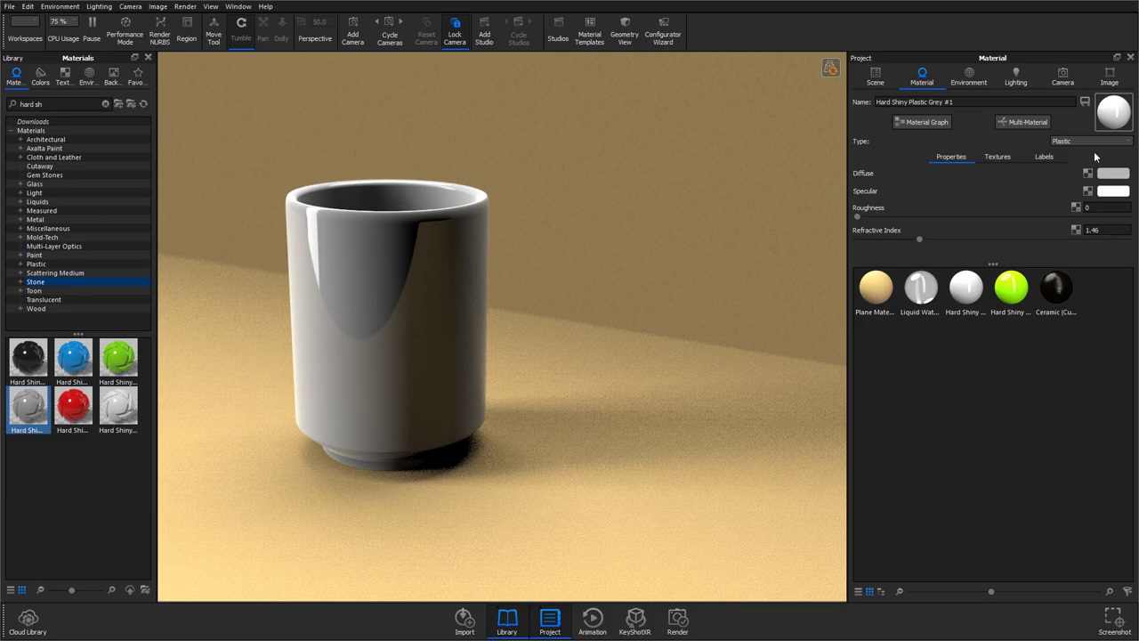
pyautogui.click(969, 76)
pyautogui.click(922, 76)
# Step: Rename the cup material to 'Ceramic' and open its Material Graph
pyautogui.tripleClick(915, 102)
pyautogui.write('Ceramic')
pyautogui.click(923, 122)
pyautogui.moveTo(926, 100); pyautogui.dragTo(943, 108)
# Step: Bring back the old metal texture search results and open old_metal_20_diffuse.png in Photos
pyautogui.scroll(-2, 837, 325)
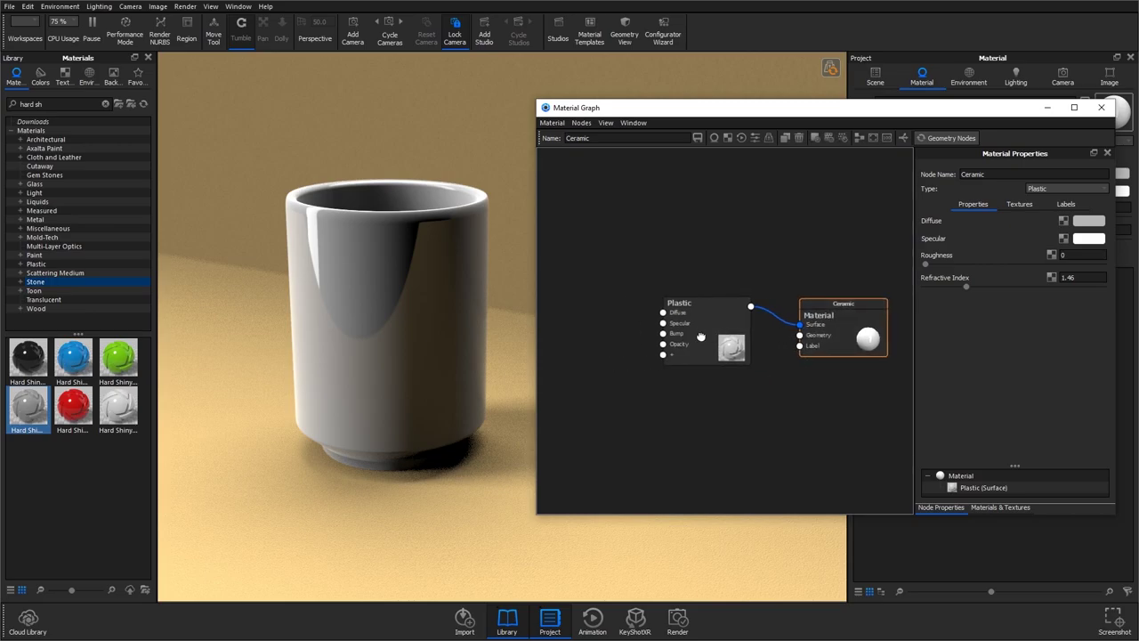
pyautogui.click(11, 632)
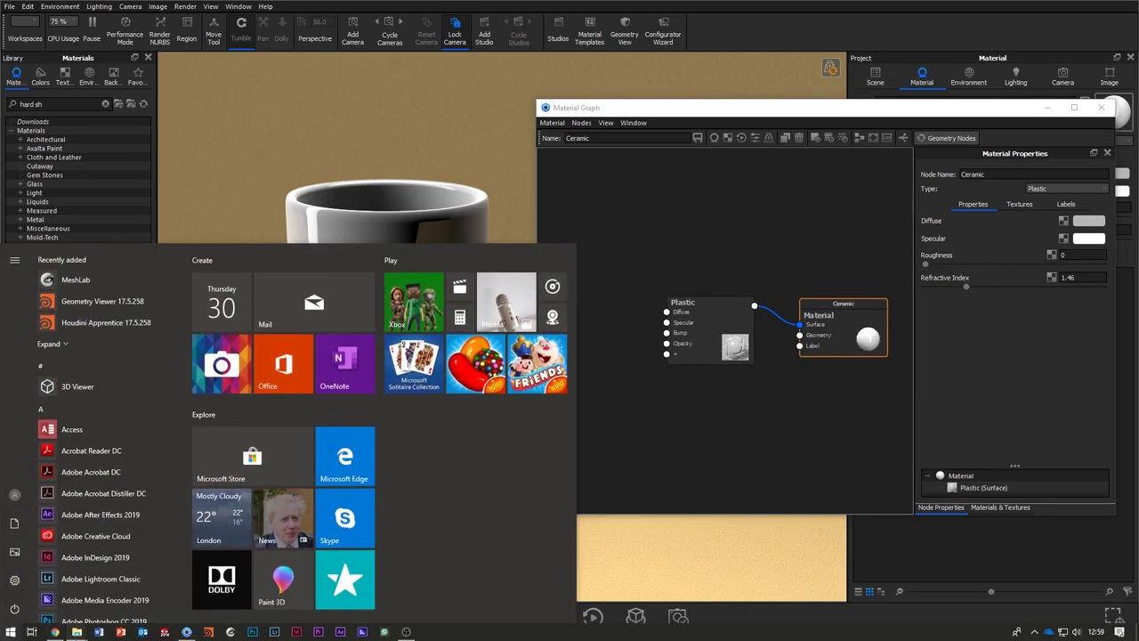
pyautogui.moveTo(76, 632)
pyautogui.click(49, 563)
pyautogui.doubleClick(350, 273)
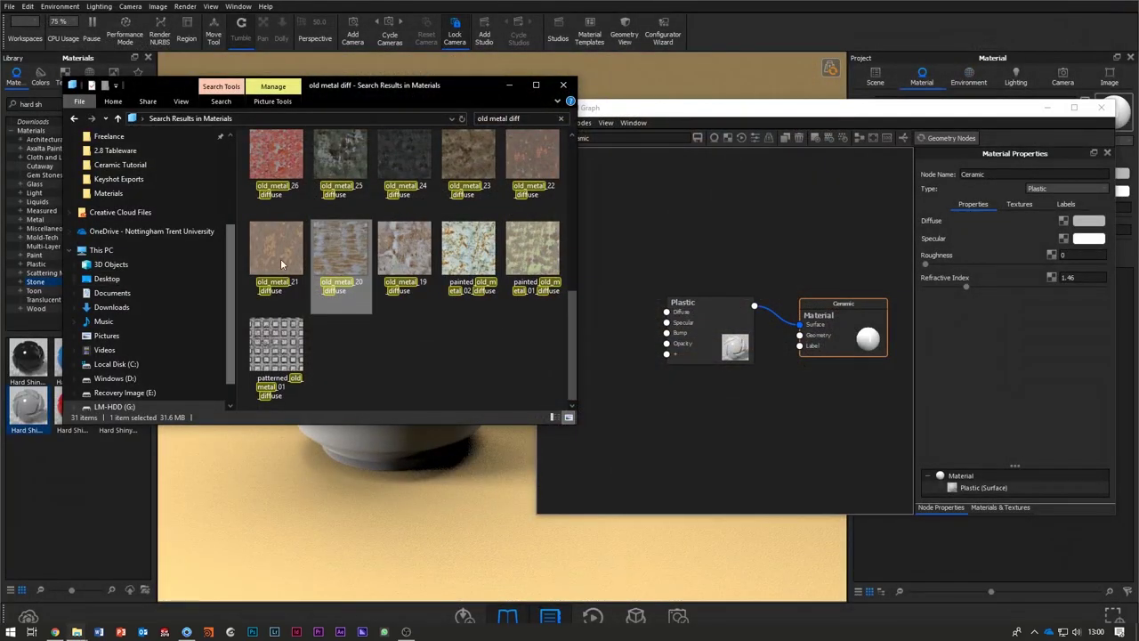
# Step: Add the old_metal_20_diffuse texture as a node left of Plastic and preview it on the cup
pyautogui.moveTo(341, 258); pyautogui.dragTo(676, 391)
pyautogui.moveTo(717, 445); pyautogui.dragTo(569, 331)
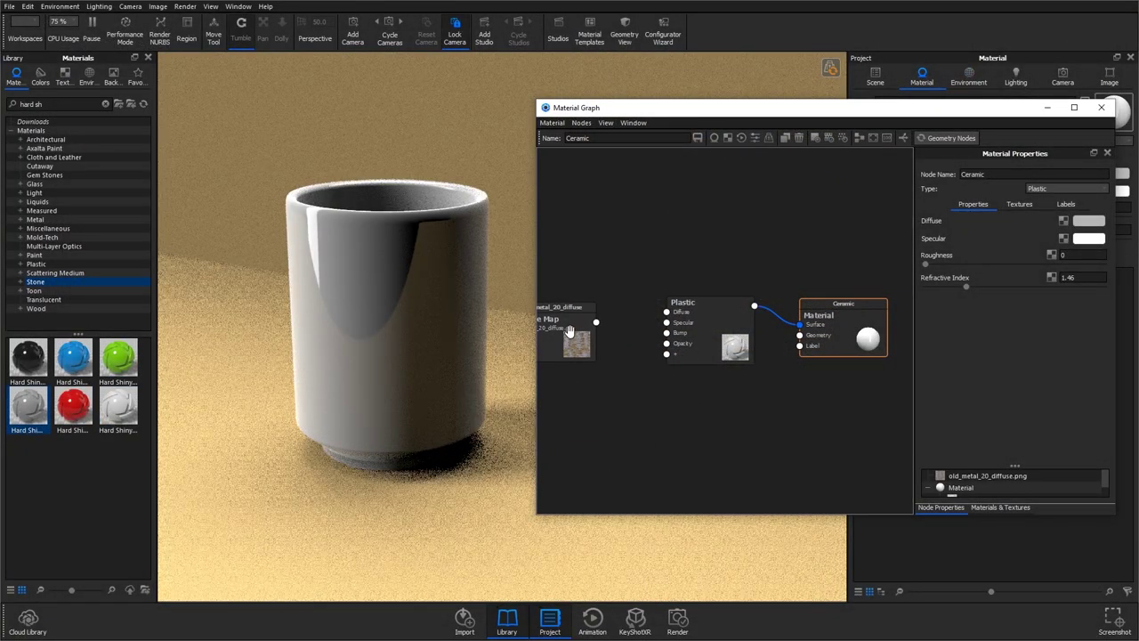
pyautogui.click(569, 332)
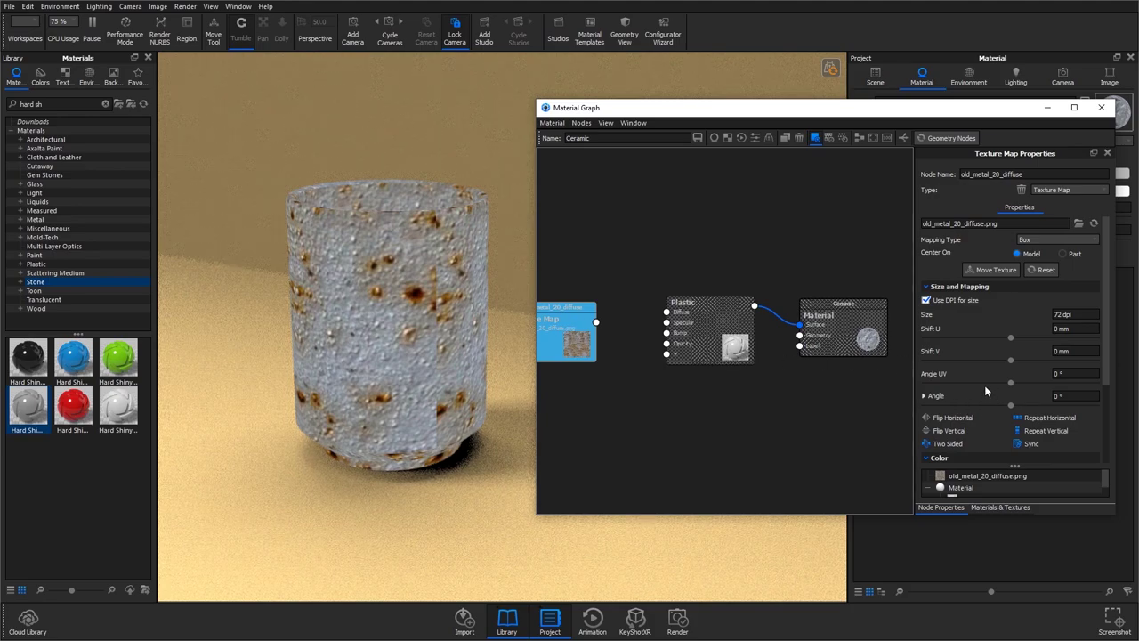
# Step: Switch the texture to Cylinder mapping centred on the part, with move handles shown
pyautogui.click(1054, 240)
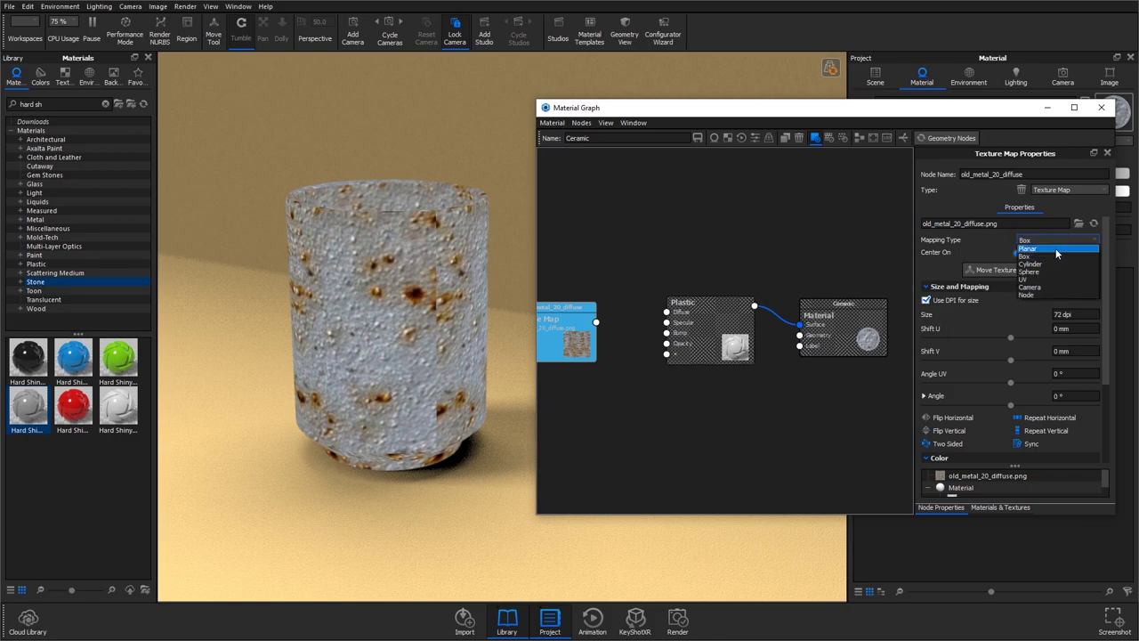
pyautogui.click(1048, 268)
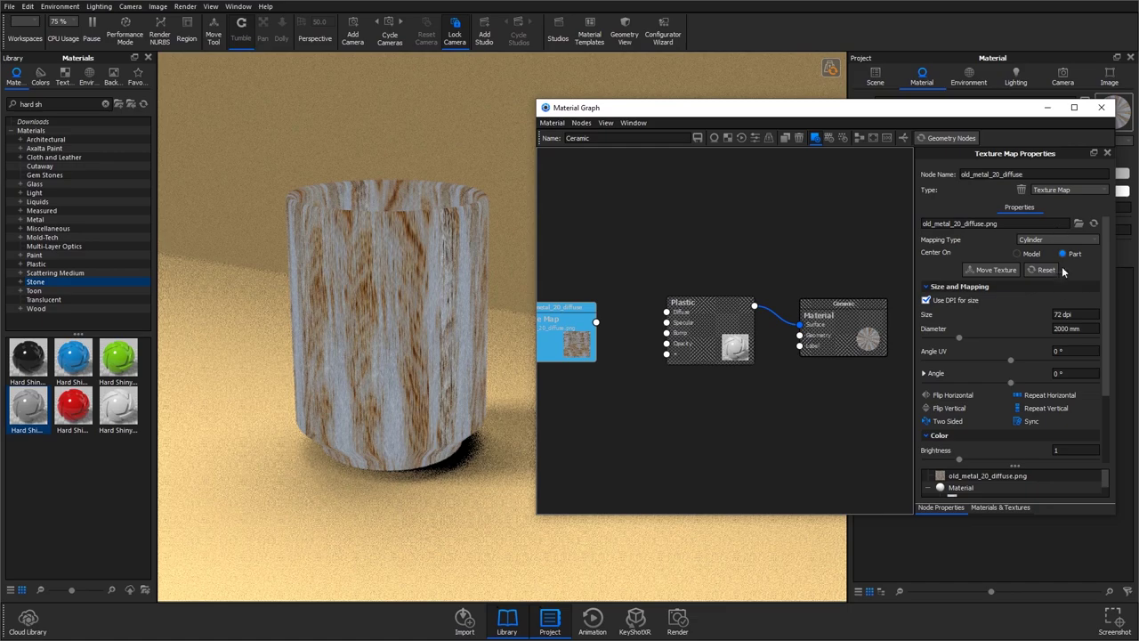
pyautogui.click(1046, 269)
pyautogui.click(988, 271)
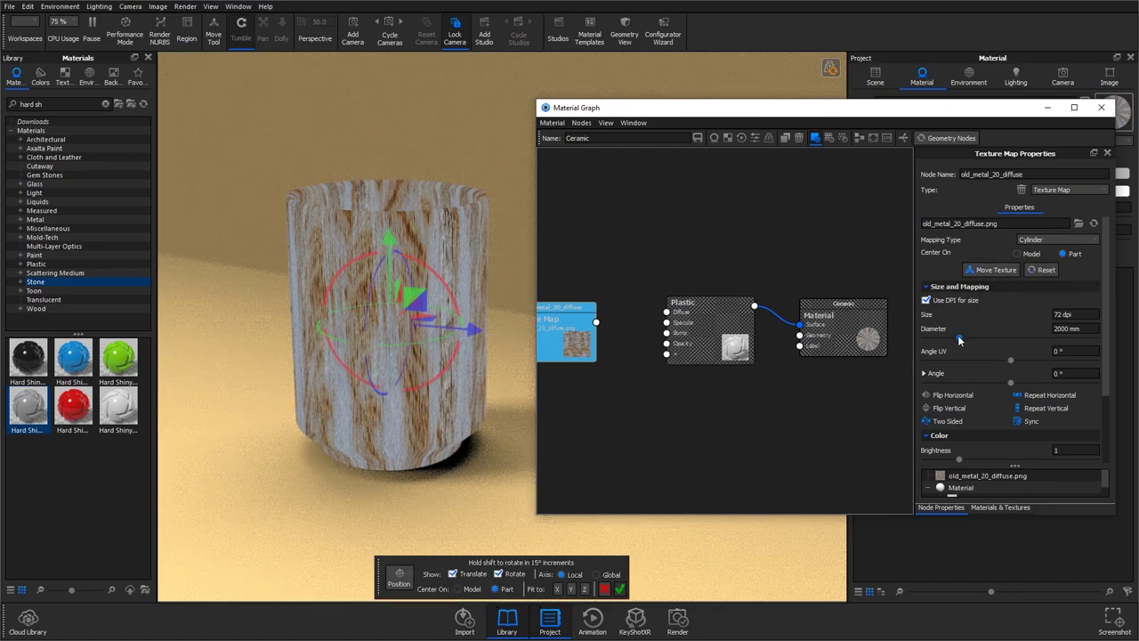
# Step: Shrink the texture cylinder to 100 mm diameter, turn off DPI sizing, and set 190 mm width and height
pyautogui.moveTo(965, 340); pyautogui.dragTo(928, 343)
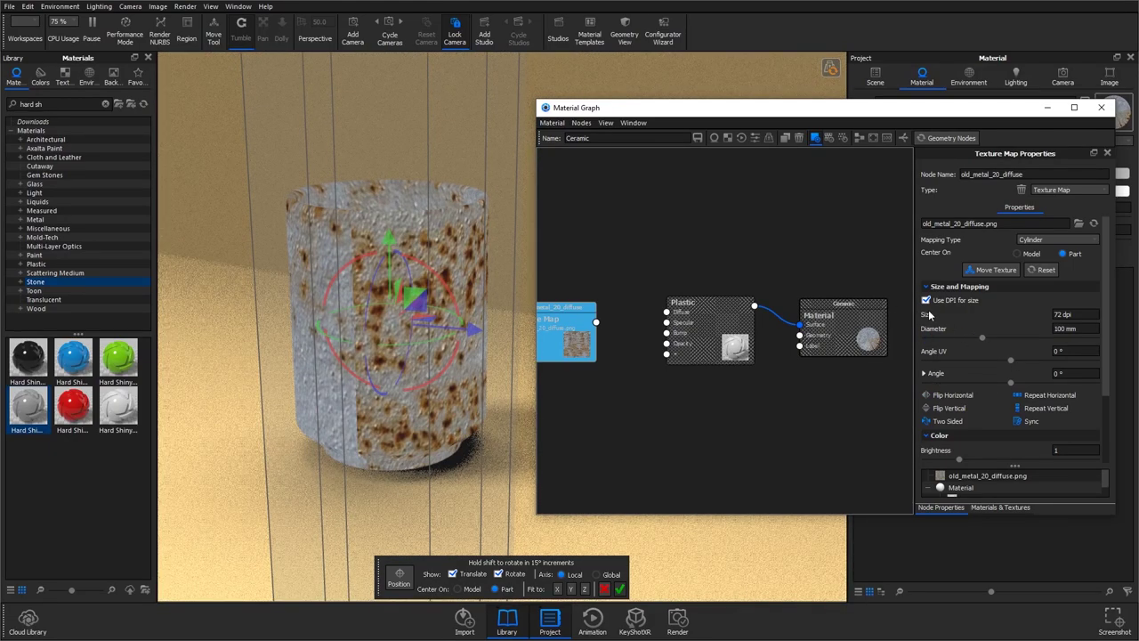
pyautogui.click(926, 300)
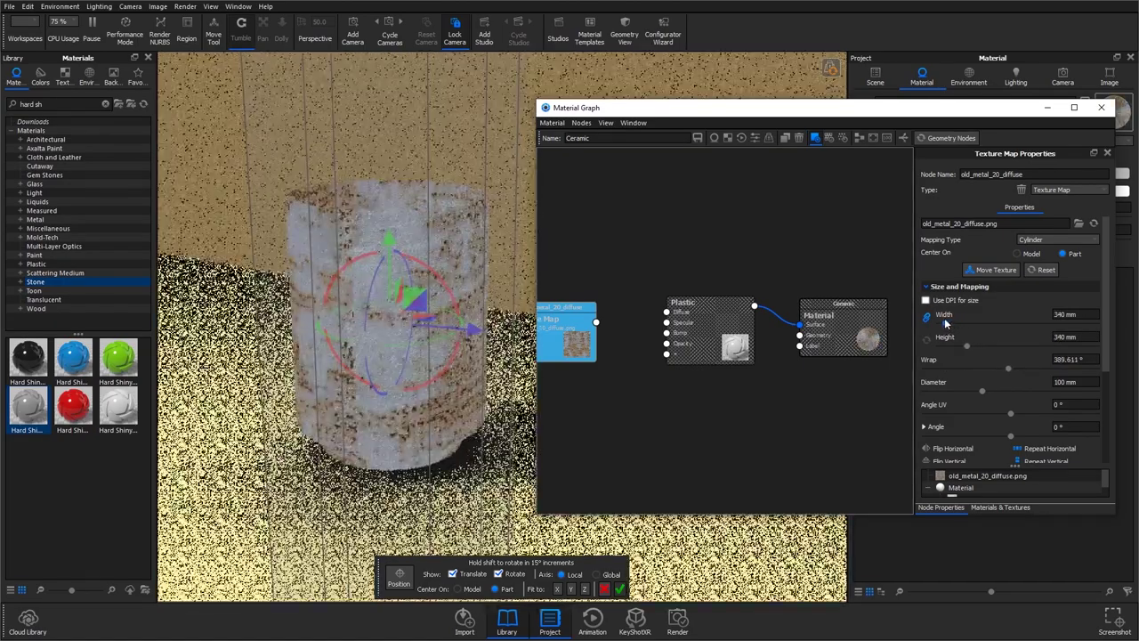
pyautogui.moveTo(945, 324); pyautogui.dragTo(945, 324)
pyautogui.hotkey('ctrl', 'z')
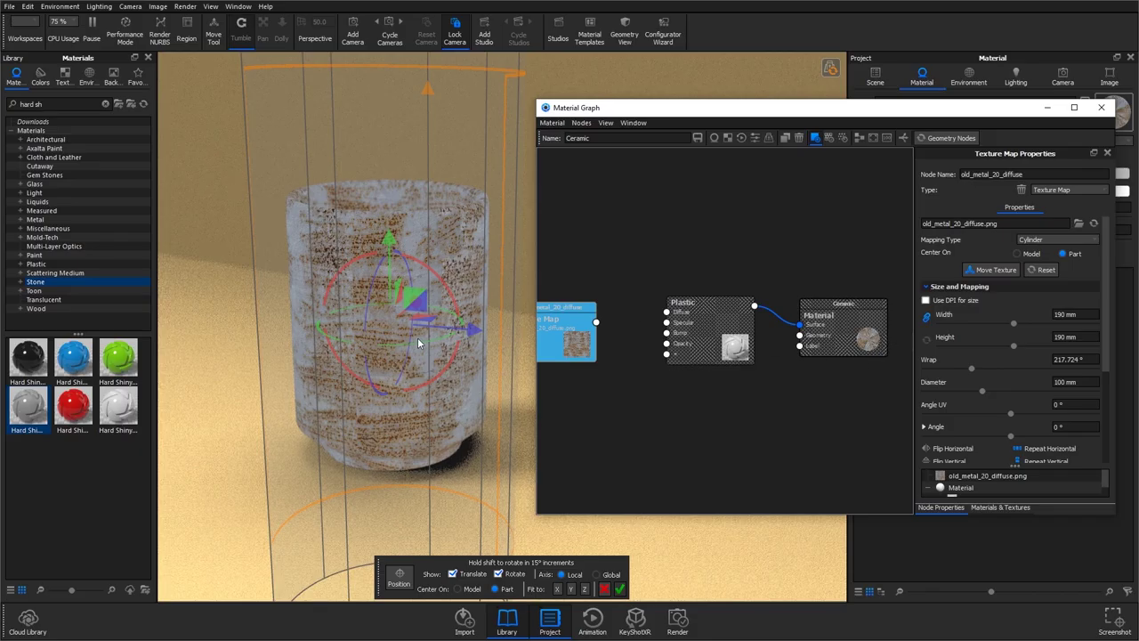
# Step: Rotate the texture around the cup to 150.4° and finish positioning it
pyautogui.moveTo(419, 345); pyautogui.dragTo(303, 299)
pyautogui.click(620, 589)
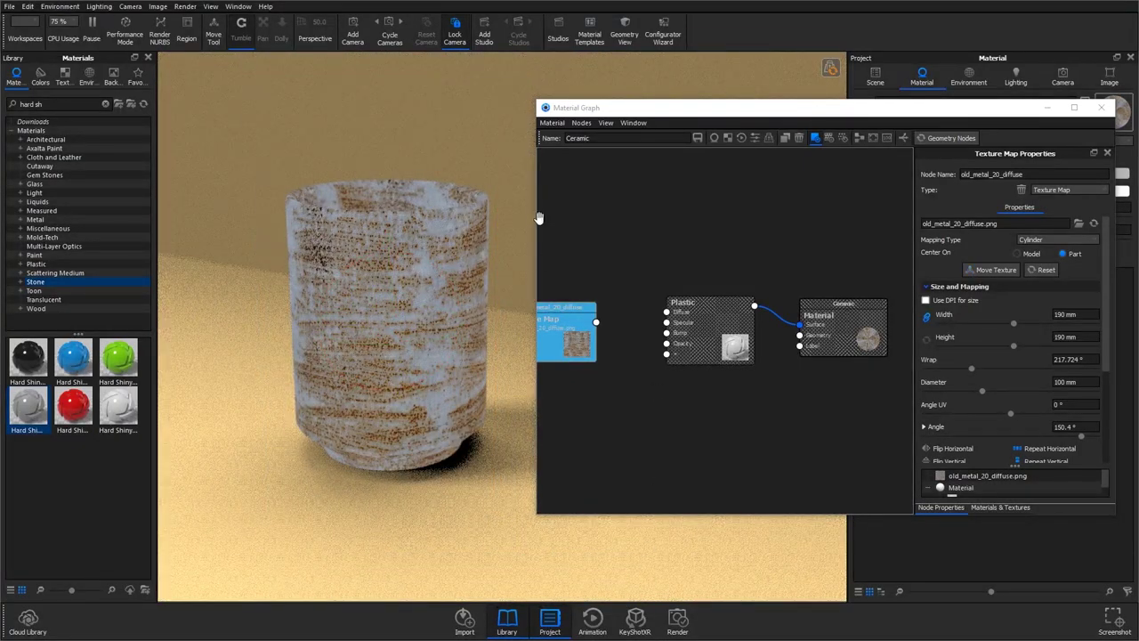
pyautogui.click(566, 332)
pyautogui.click(566, 332)
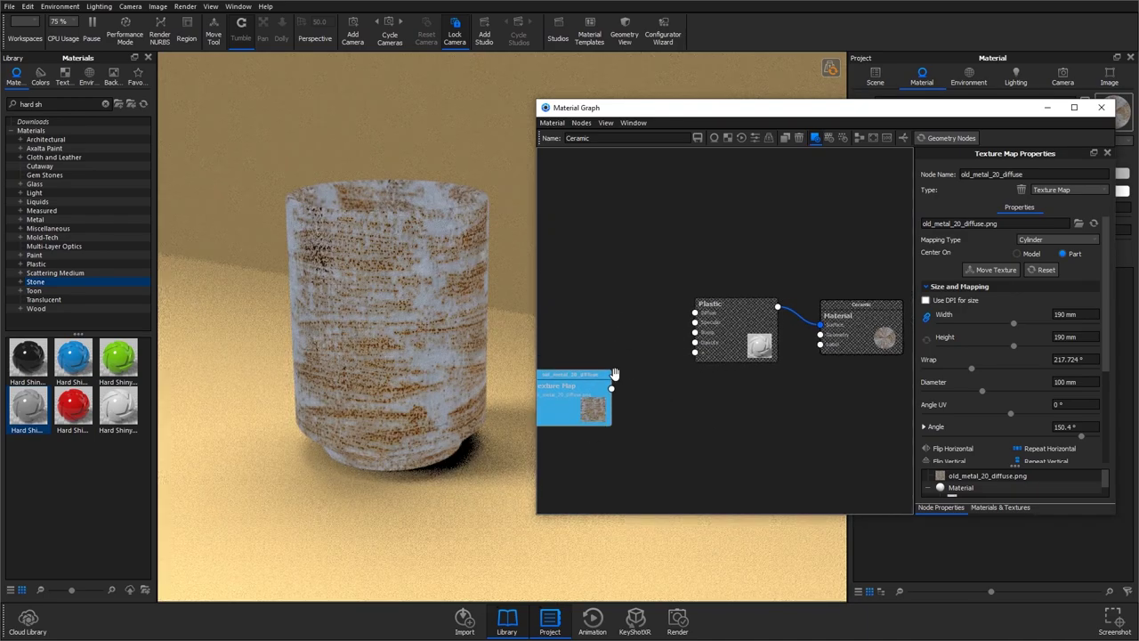
# Step: Add a Curvature texture node at the upper left of the graph
pyautogui.moveTo(599, 345); pyautogui.dragTo(582, 412)
pyautogui.click(612, 356)
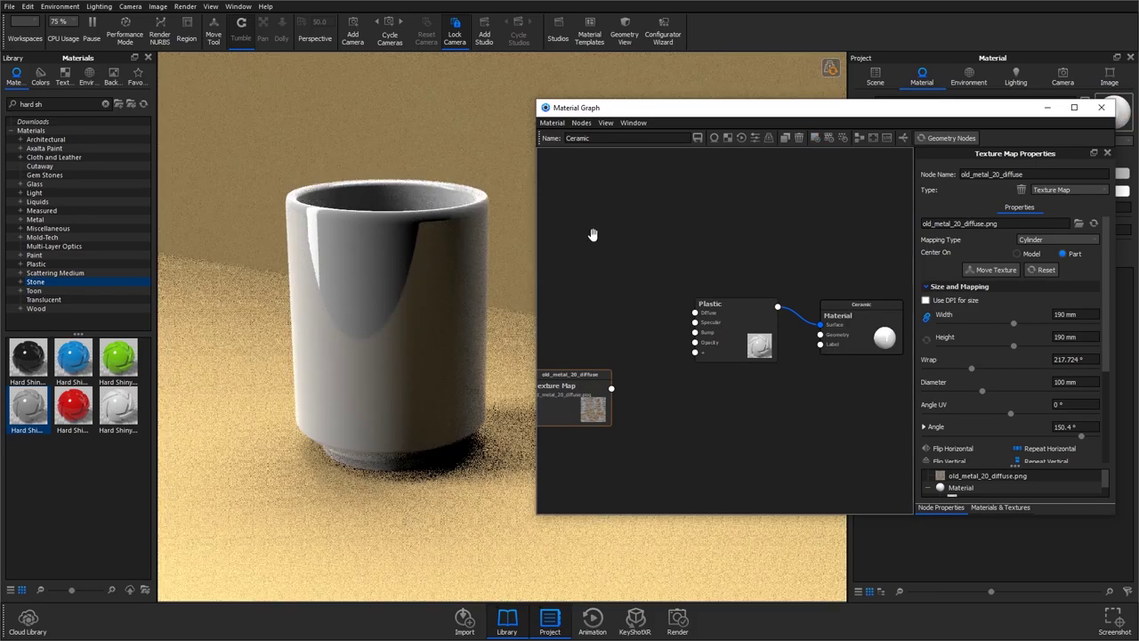
pyautogui.rightClick(568, 224)
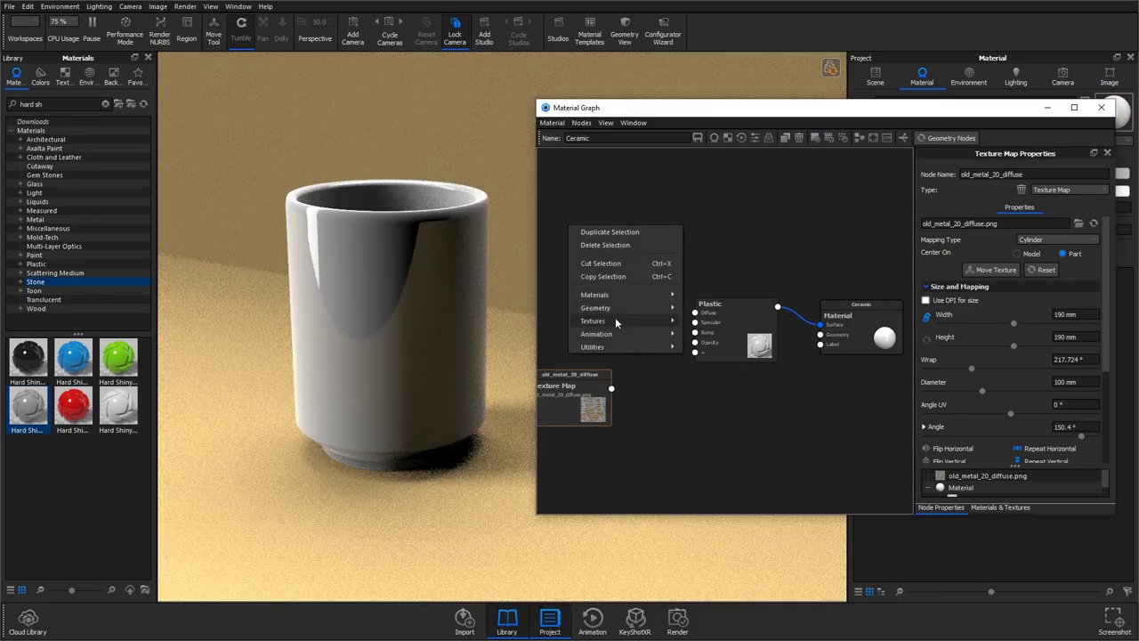
pyautogui.moveTo(615, 322)
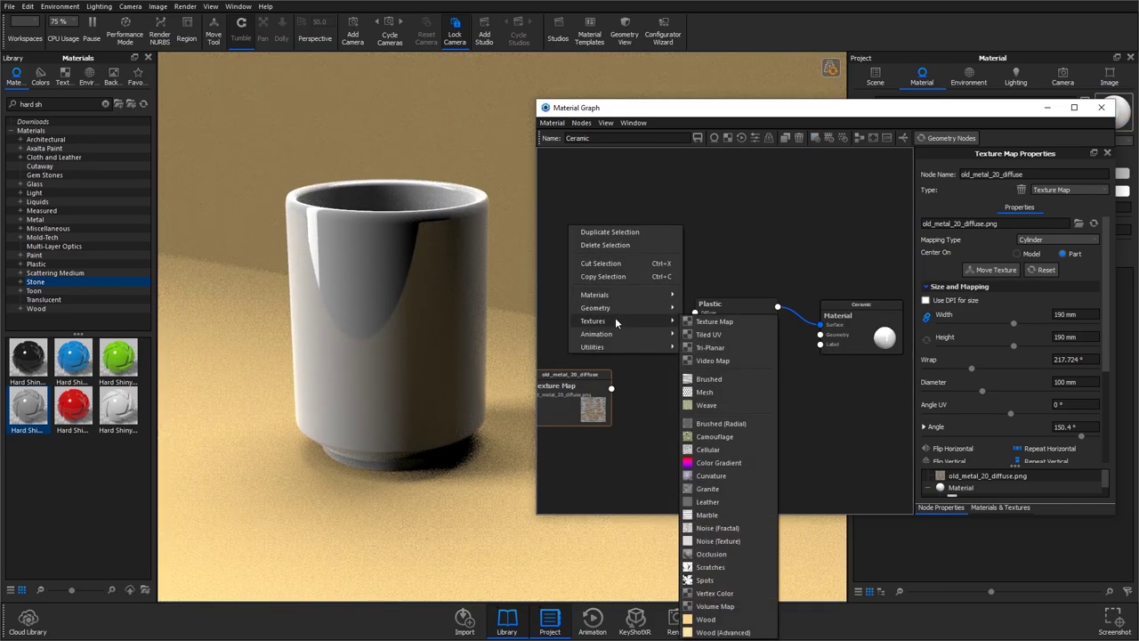
pyautogui.click(713, 474)
pyautogui.moveTo(606, 274); pyautogui.dragTo(584, 268)
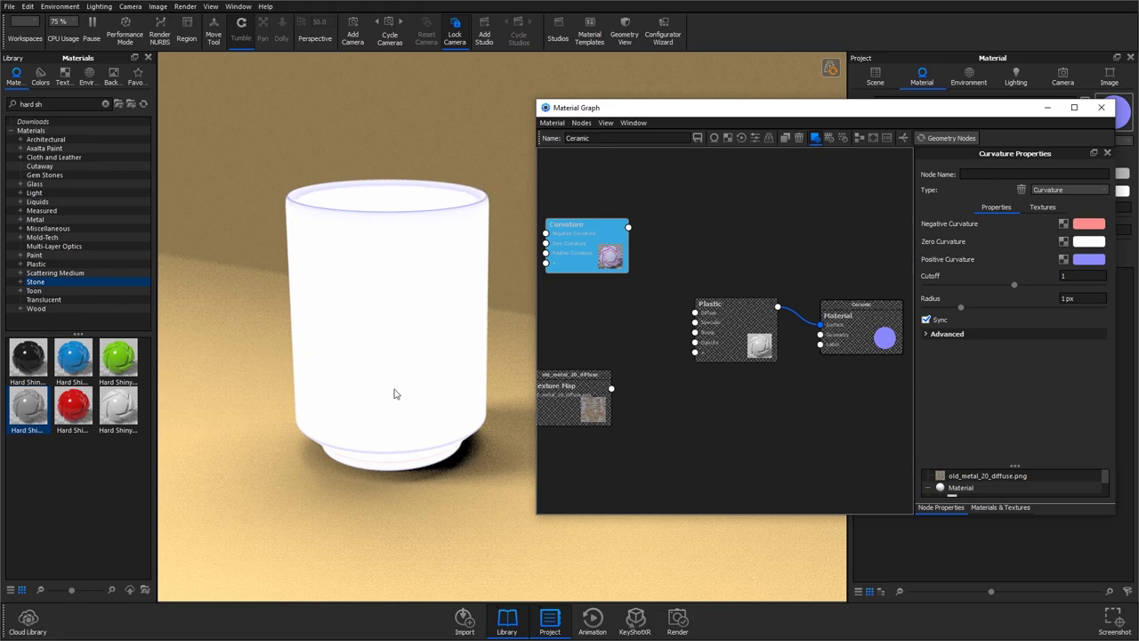
pyautogui.moveTo(570, 259); pyautogui.dragTo(567, 271)
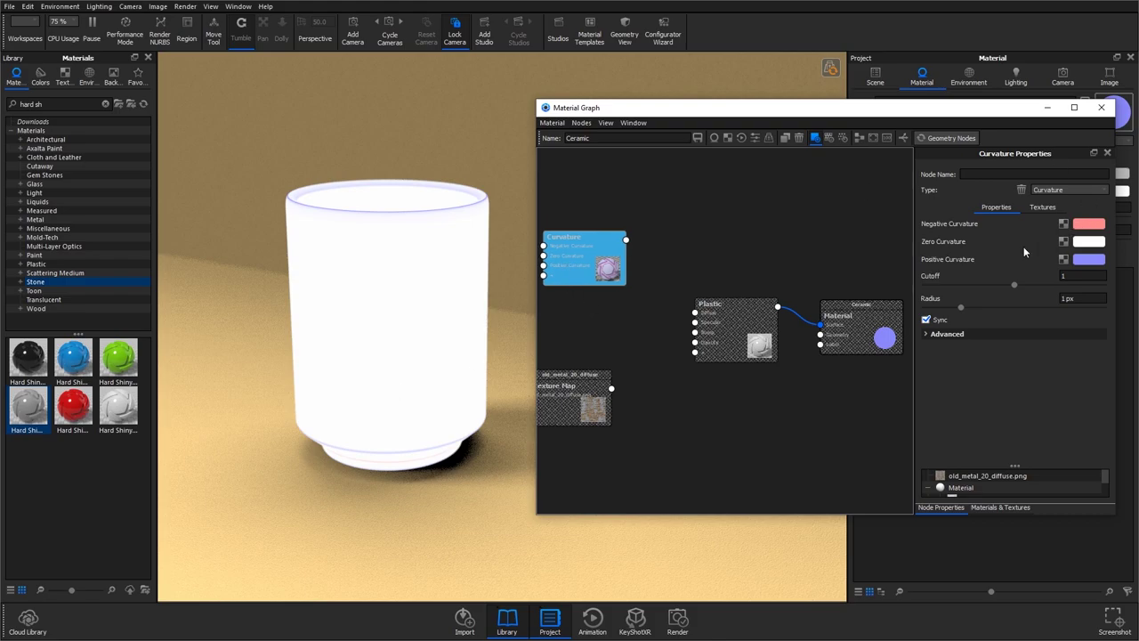
# Step: Set the Curvature radius to 20 px and the cutoff to 0.094
pyautogui.write('20')
pyautogui.press('Return')
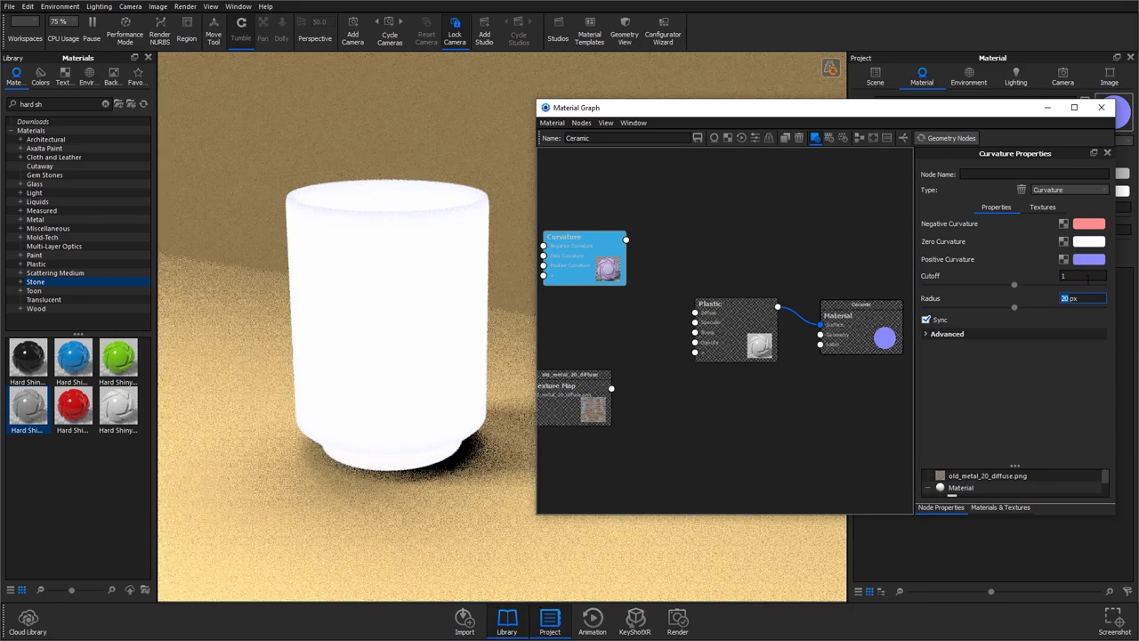
pyautogui.moveTo(1014, 284); pyautogui.dragTo(934, 294)
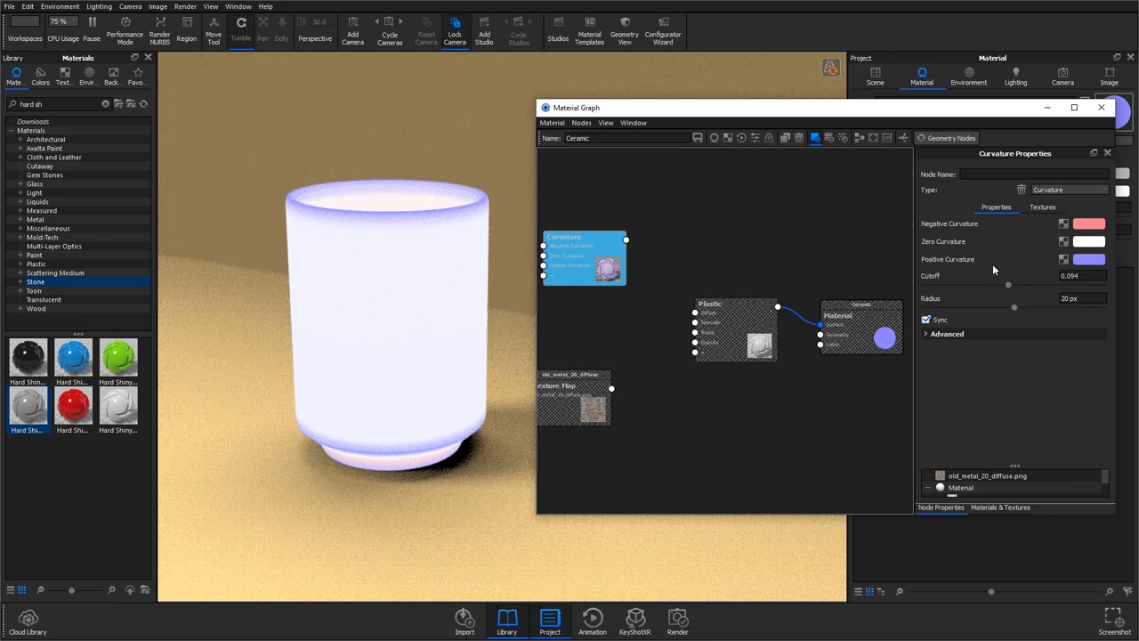
# Step: Make the negative and zero curvature colours brown
pyautogui.click(1087, 260)
pyautogui.click(1087, 226)
pyautogui.click(1088, 226)
pyautogui.moveTo(889, 182); pyautogui.dragTo(825, 147)
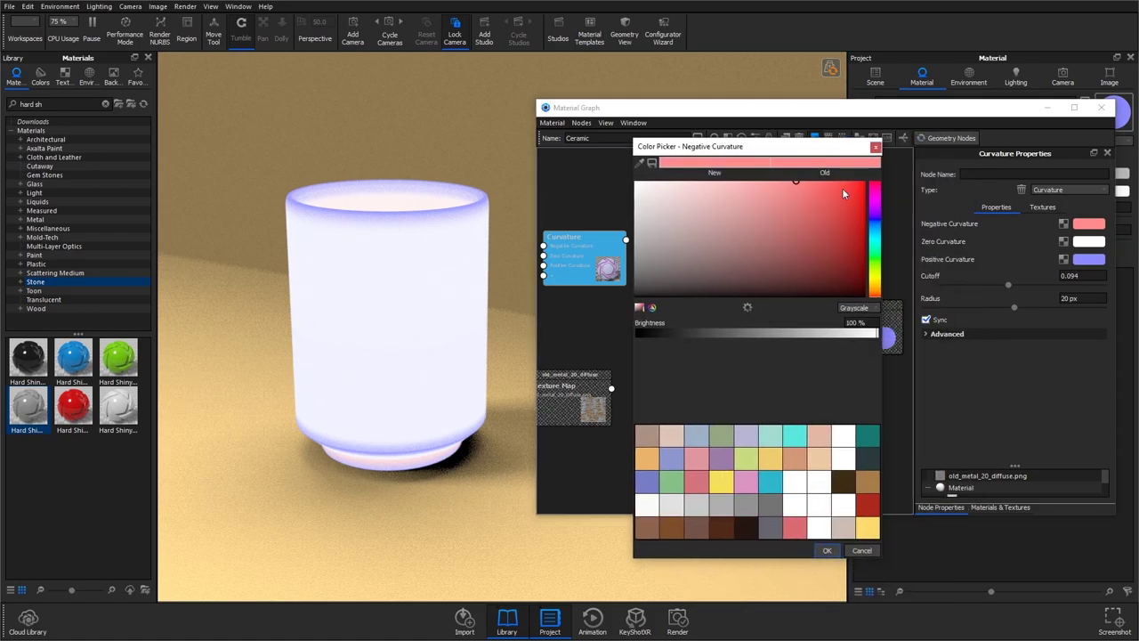
pyautogui.click(868, 486)
pyautogui.click(835, 550)
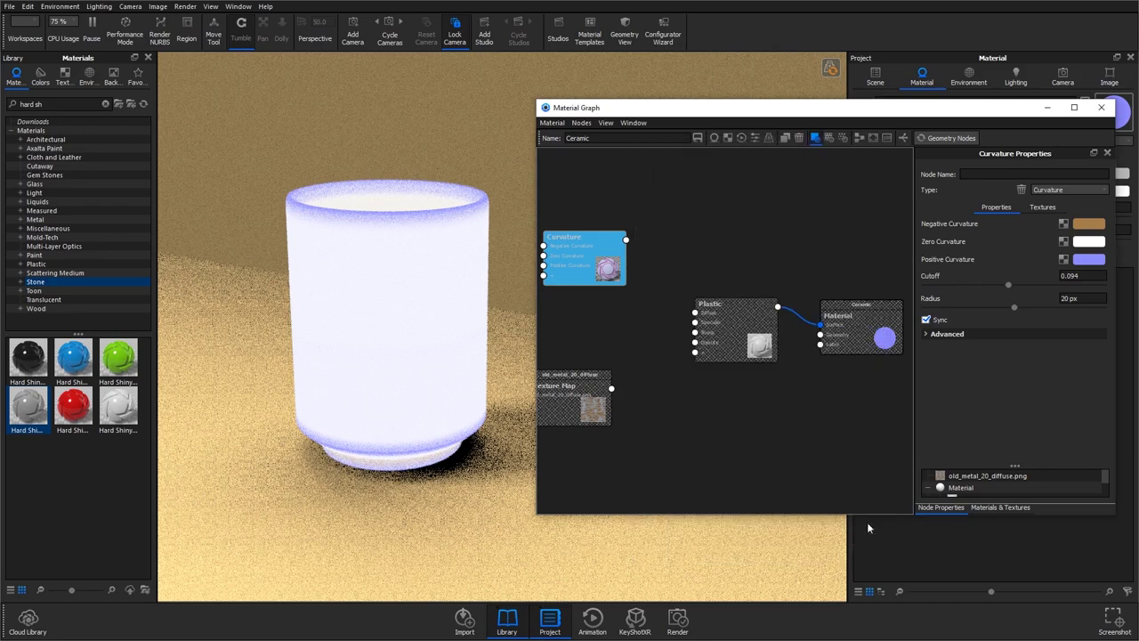
pyautogui.click(1088, 241)
pyautogui.click(812, 516)
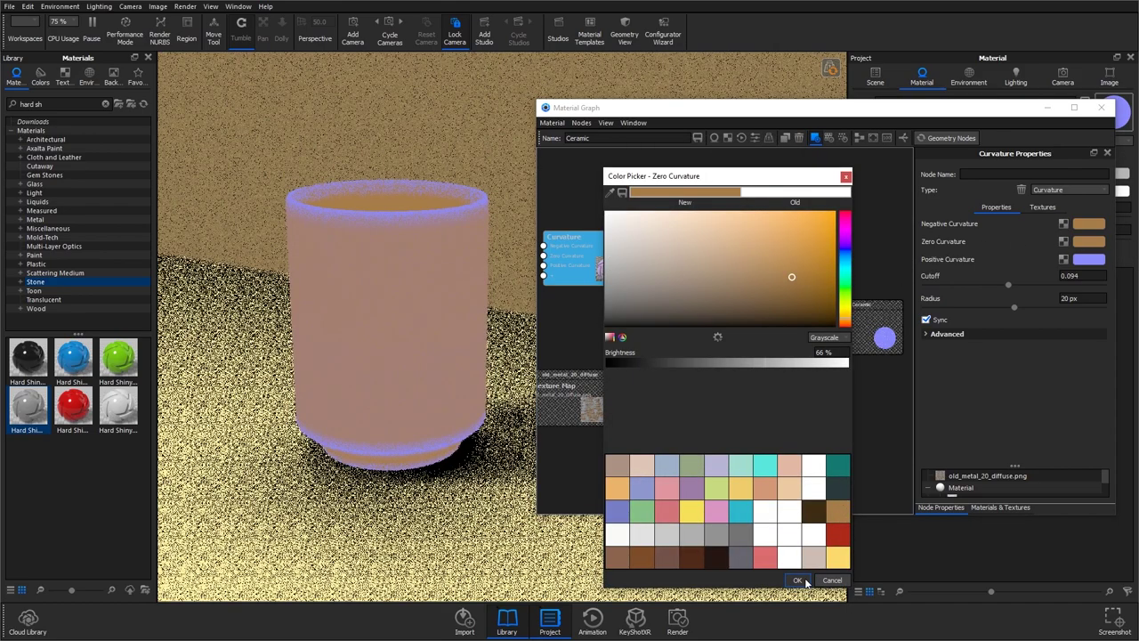
pyautogui.click(799, 582)
# Step: Make the positive curvature colour dark brown
pyautogui.click(1089, 260)
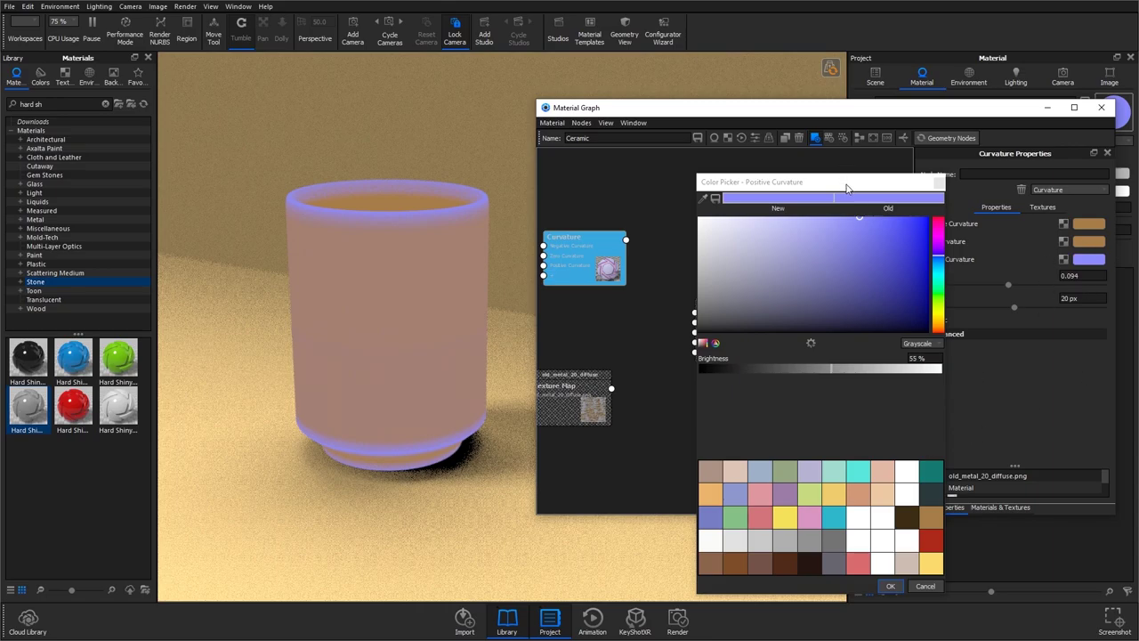
pyautogui.moveTo(847, 188); pyautogui.dragTo(804, 151)
pyautogui.click(865, 481)
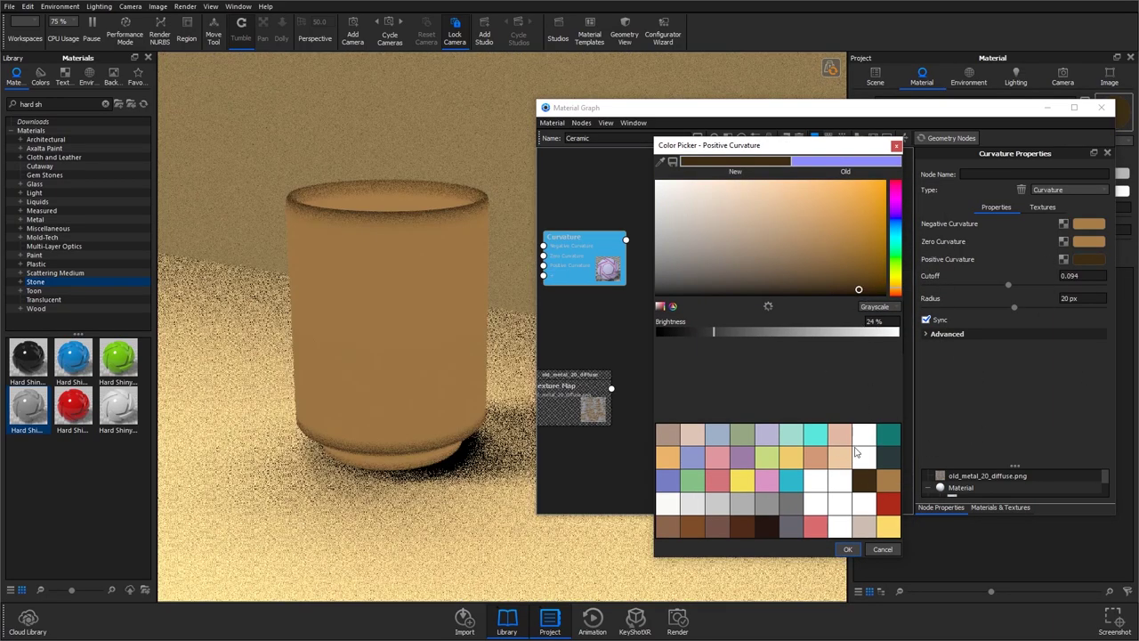
pyautogui.click(847, 549)
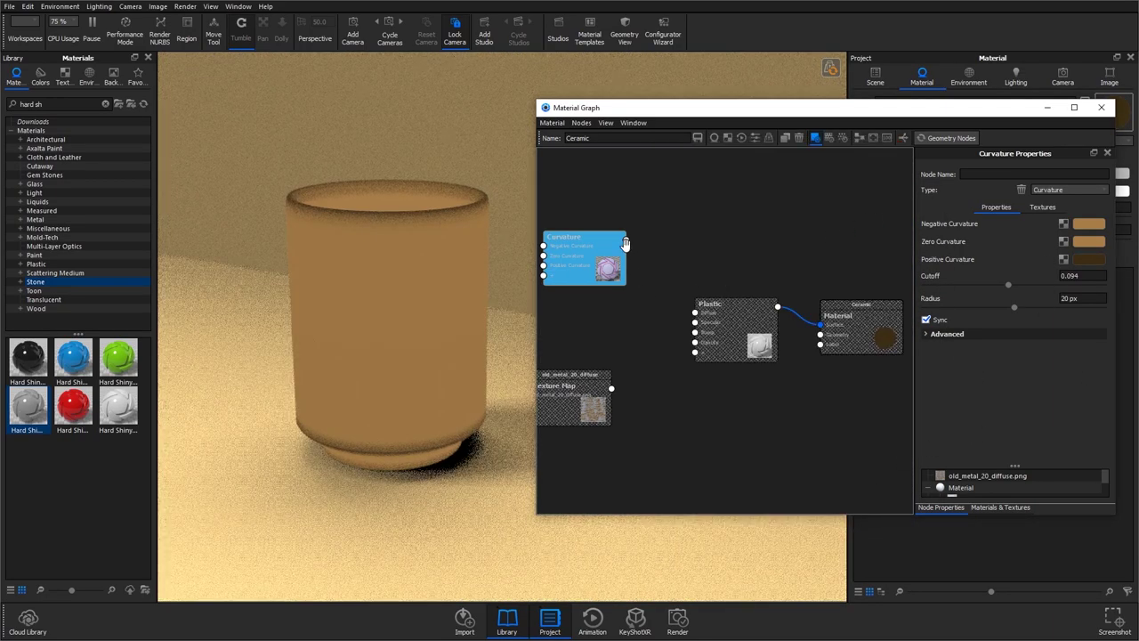
# Step: Wire the Curvature output into the Plastic Diffuse input and rearrange the nodes
pyautogui.moveTo(626, 242); pyautogui.dragTo(696, 314)
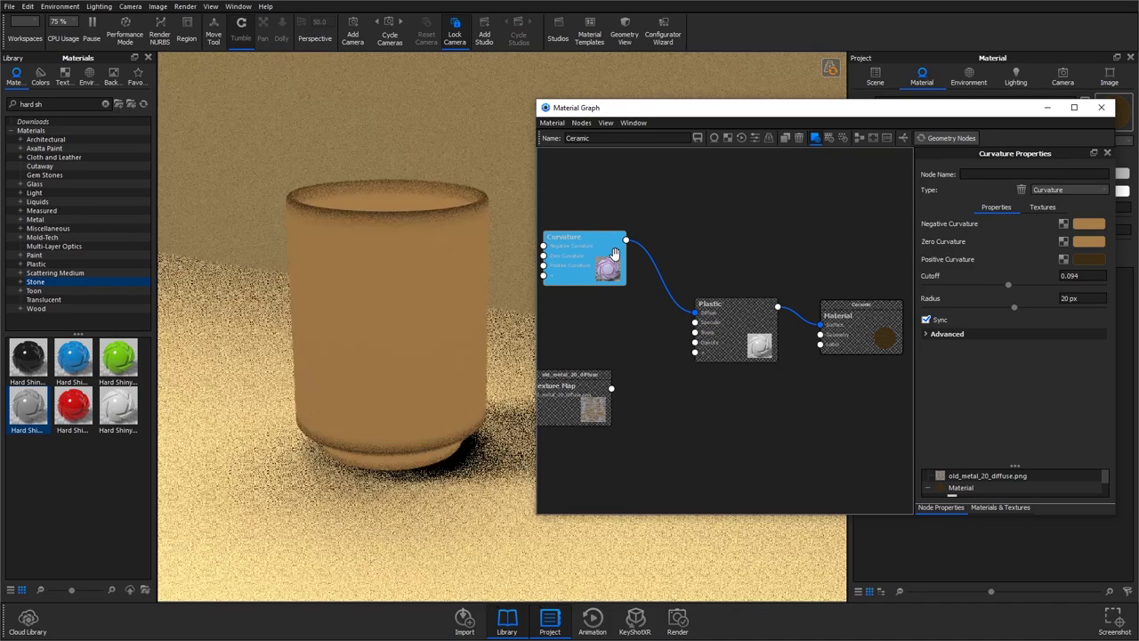
pyautogui.moveTo(603, 261)
pyautogui.mouseDown()
pyautogui.moveTo(621, 265)
pyautogui.moveTo(596, 240)
pyautogui.mouseUp()
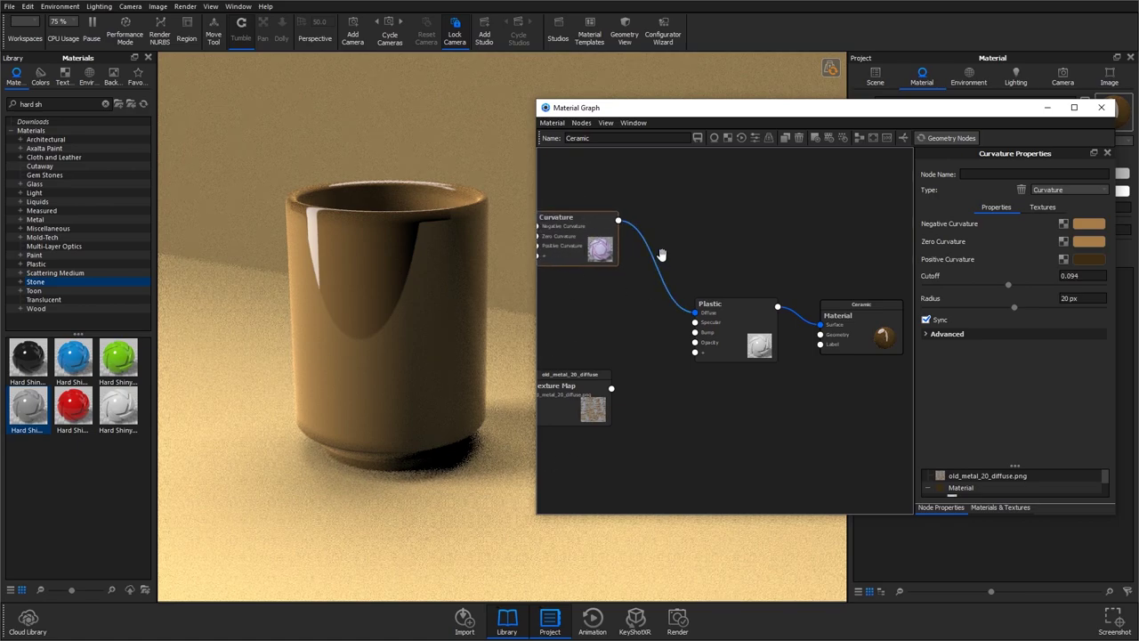
pyautogui.moveTo(581, 435); pyautogui.dragTo(591, 388)
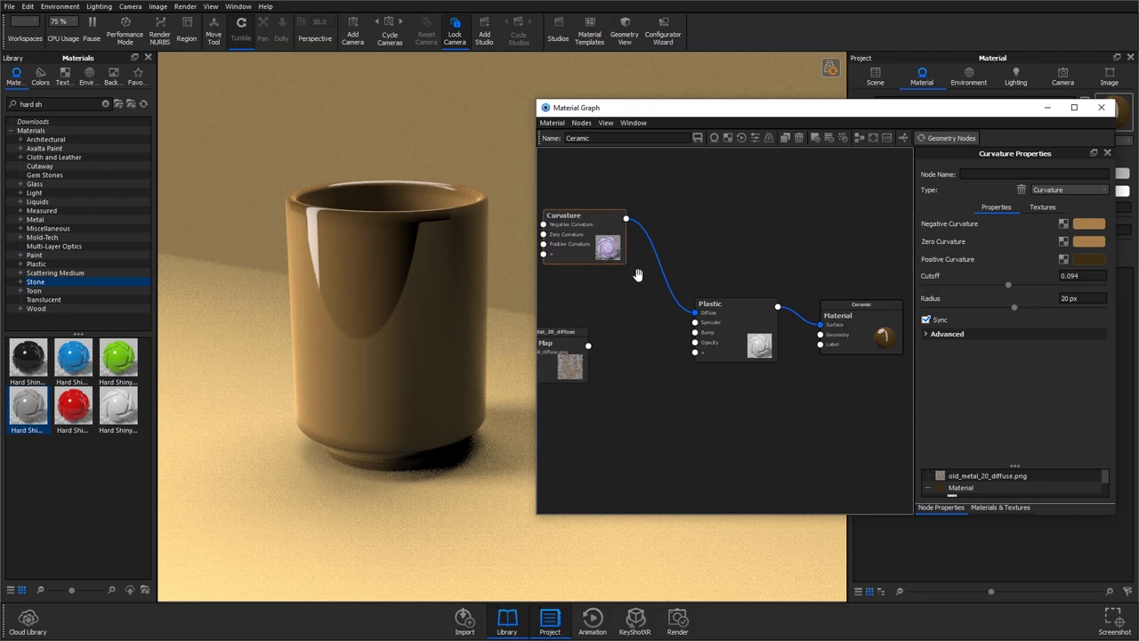
# Step: Insert a Color Composite node on the Curvature–Plastic link and arrange the nodes around it
pyautogui.rightClick(651, 238)
pyautogui.moveTo(673, 279)
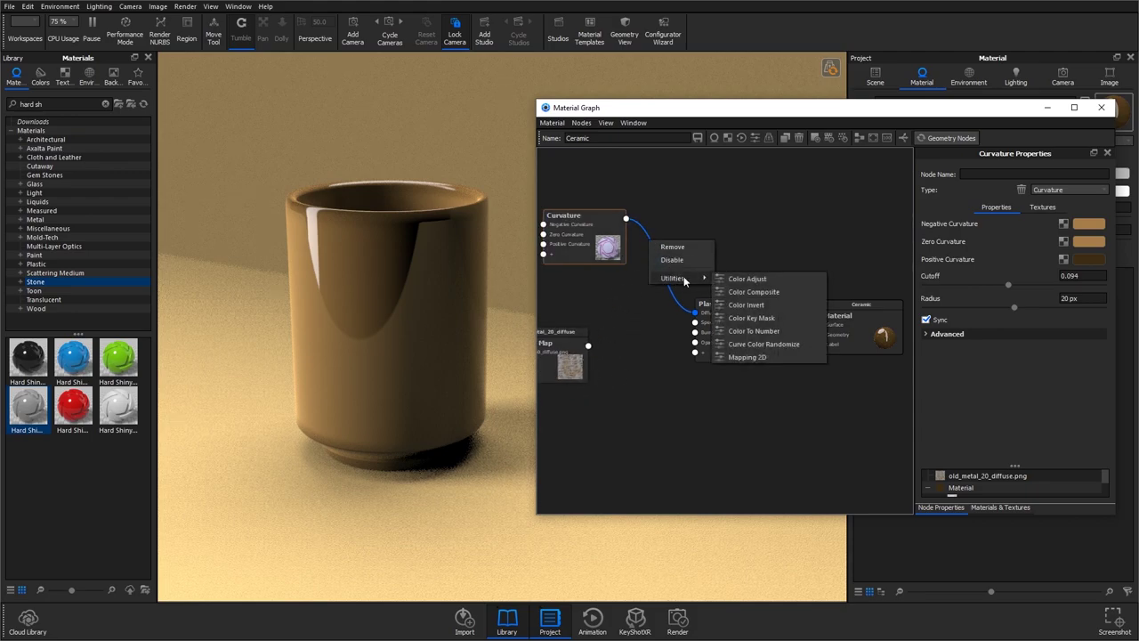
pyautogui.click(757, 294)
pyautogui.moveTo(586, 243); pyautogui.dragTo(560, 185)
pyautogui.moveTo(673, 230); pyautogui.dragTo(641, 212)
pyautogui.moveTo(580, 188); pyautogui.dragTo(570, 211)
pyautogui.moveTo(759, 354); pyautogui.dragTo(879, 334)
pyautogui.moveTo(804, 328); pyautogui.dragTo(816, 322)
pyautogui.moveTo(691, 240); pyautogui.dragTo(694, 246)
pyautogui.moveTo(572, 357); pyautogui.dragTo(614, 245)
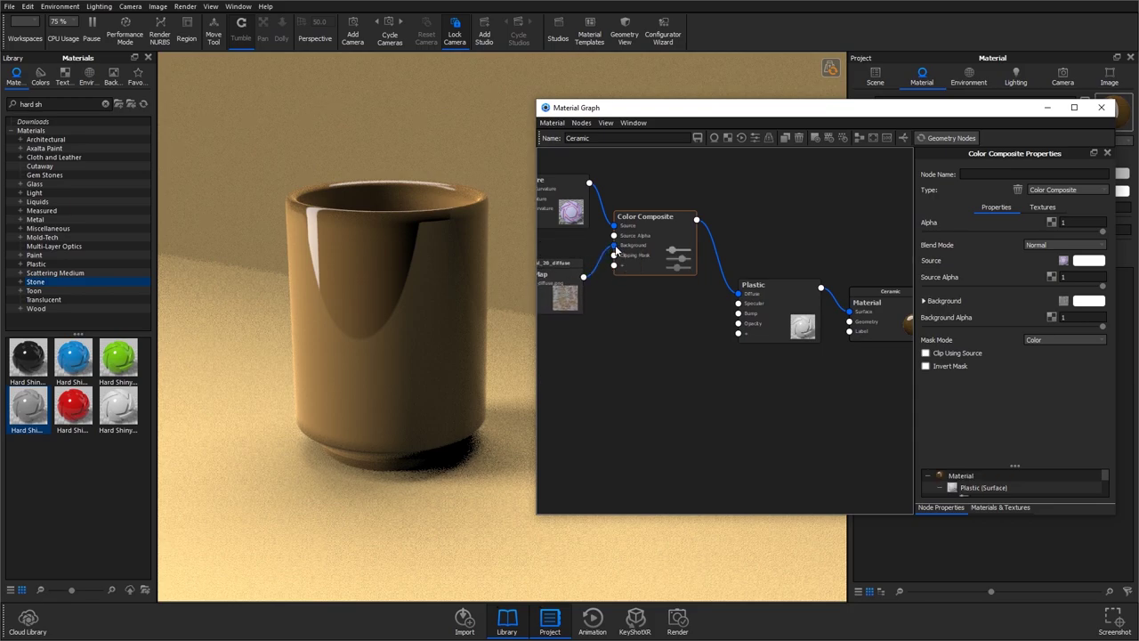
# Step: Preview the Color Composite and set its blend mode to Soft Light after trying Multiply
pyautogui.keyDown('alt'); pyautogui.click(663, 243); pyautogui.keyUp('alt')
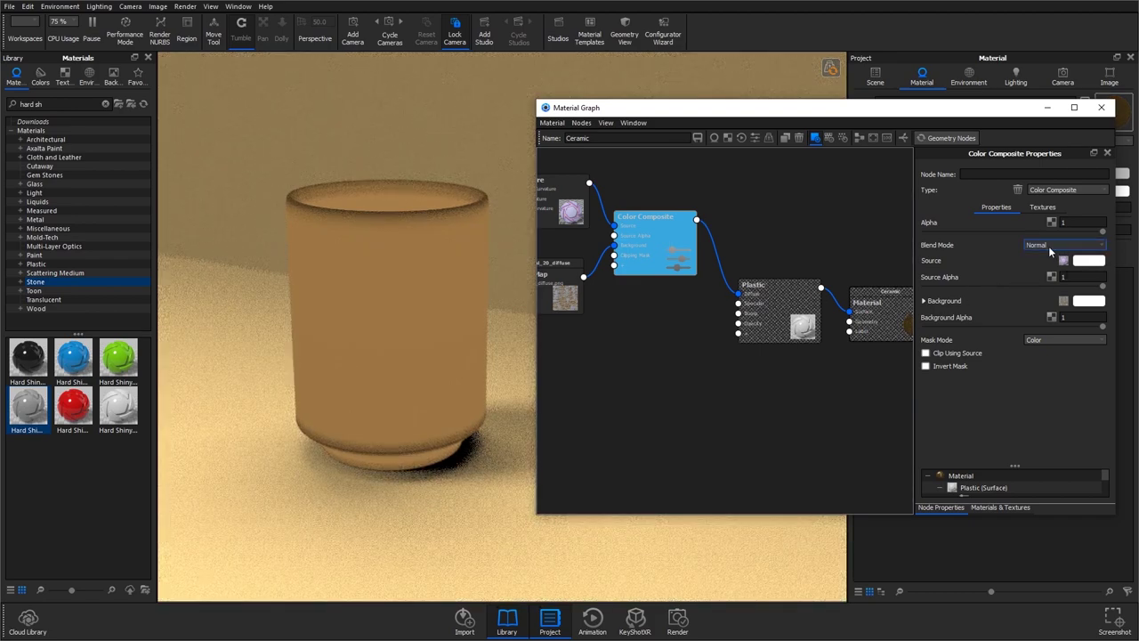
pyautogui.click(1058, 246)
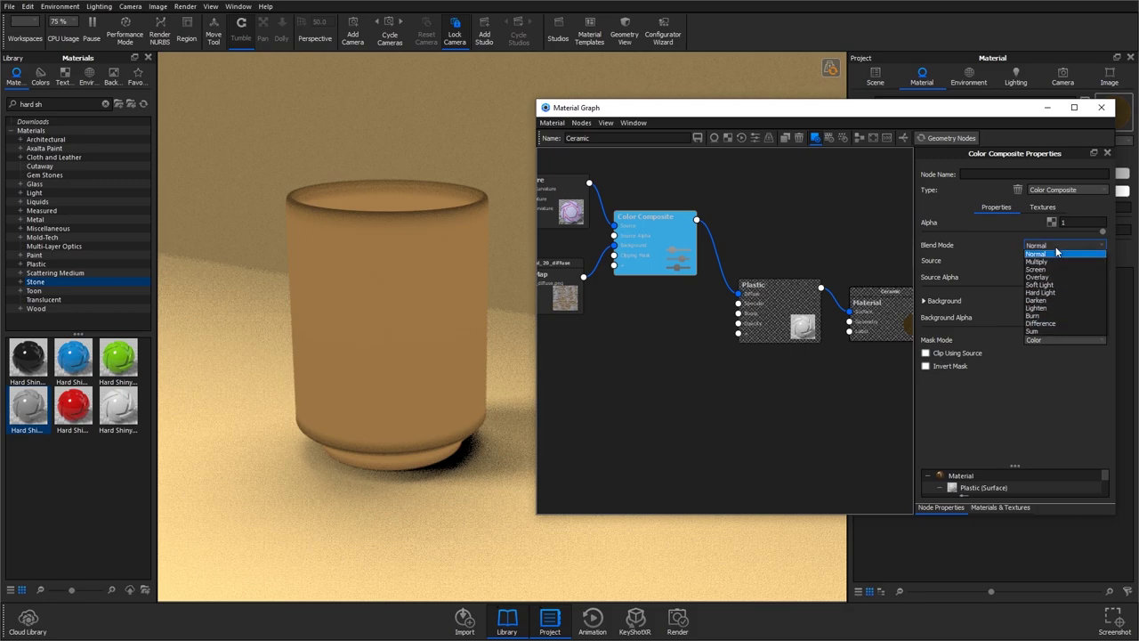
pyautogui.click(1037, 262)
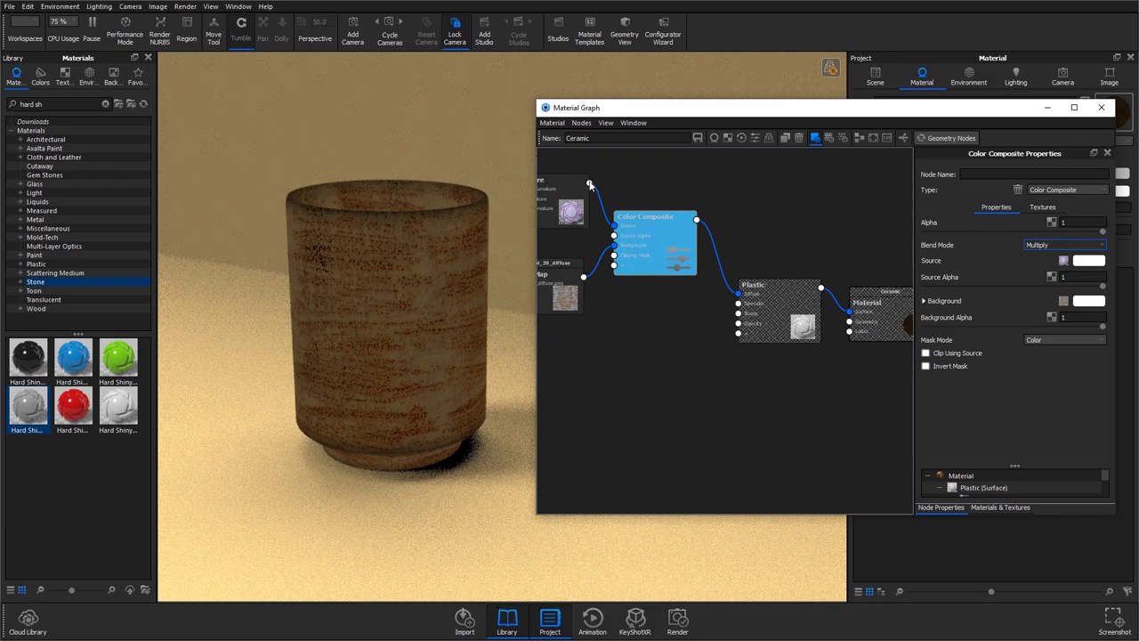
pyautogui.click(1073, 246)
pyautogui.click(1053, 288)
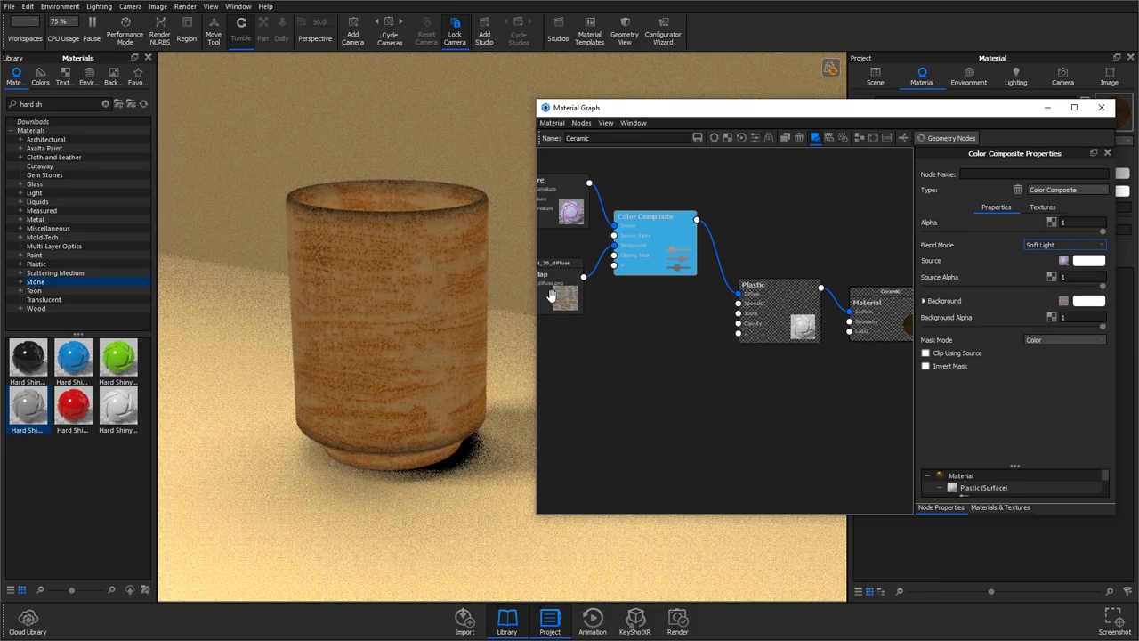
pyautogui.moveTo(651, 270); pyautogui.dragTo(658, 268)
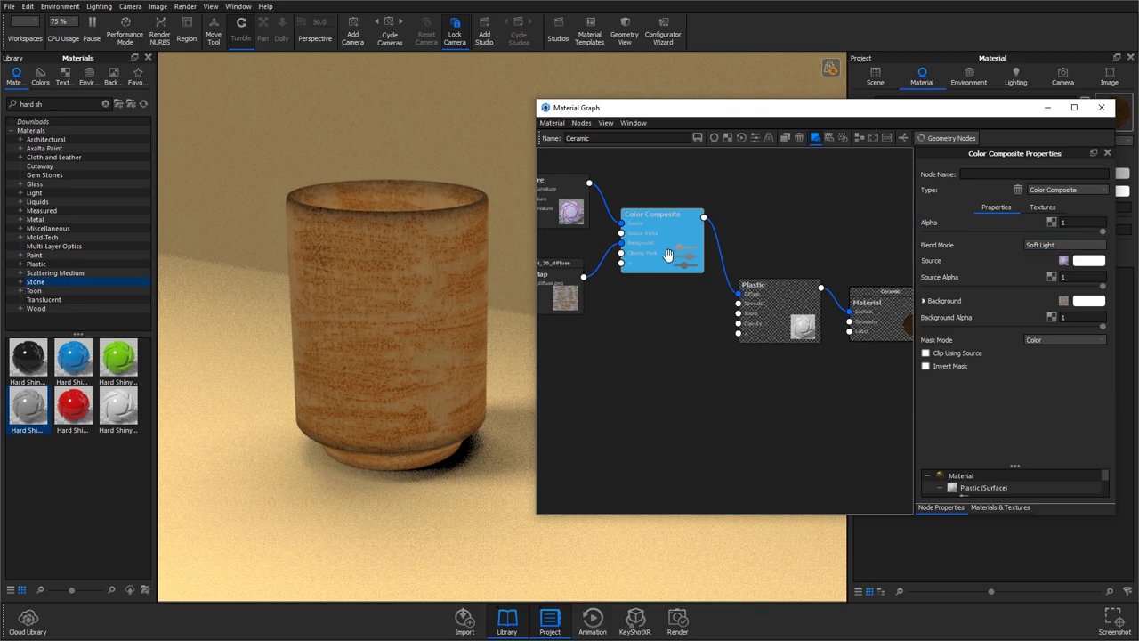
# Step: Stop previewing the composite and shift the Plastic, Color Composite and Map nodes
pyautogui.press('p')
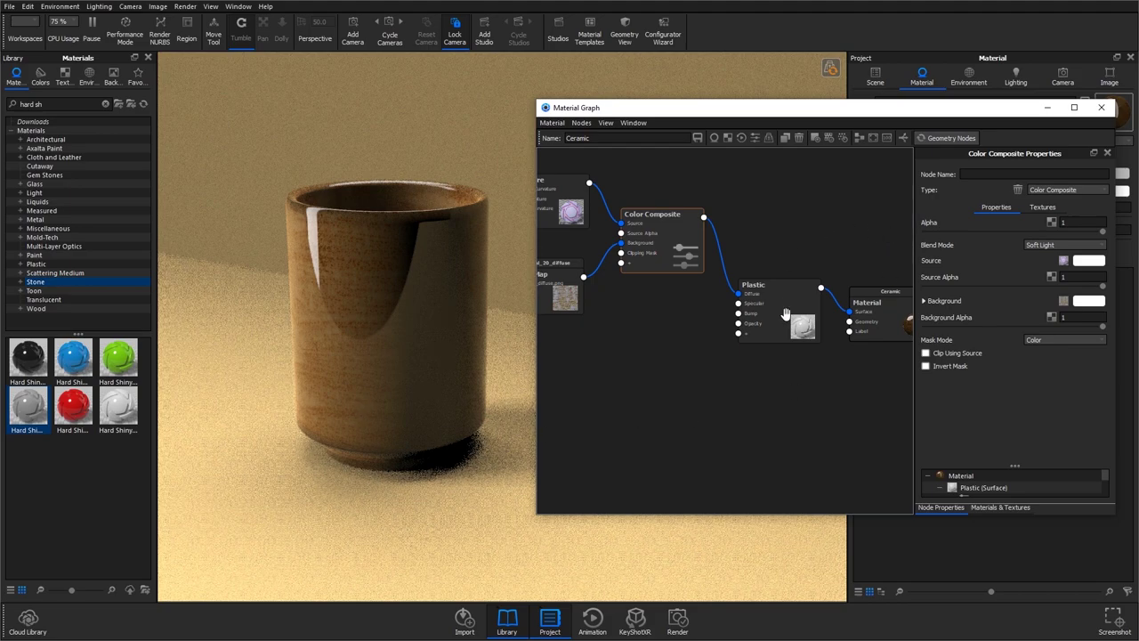
pyautogui.moveTo(784, 317); pyautogui.dragTo(797, 315)
pyautogui.moveTo(669, 255); pyautogui.dragTo(686, 256)
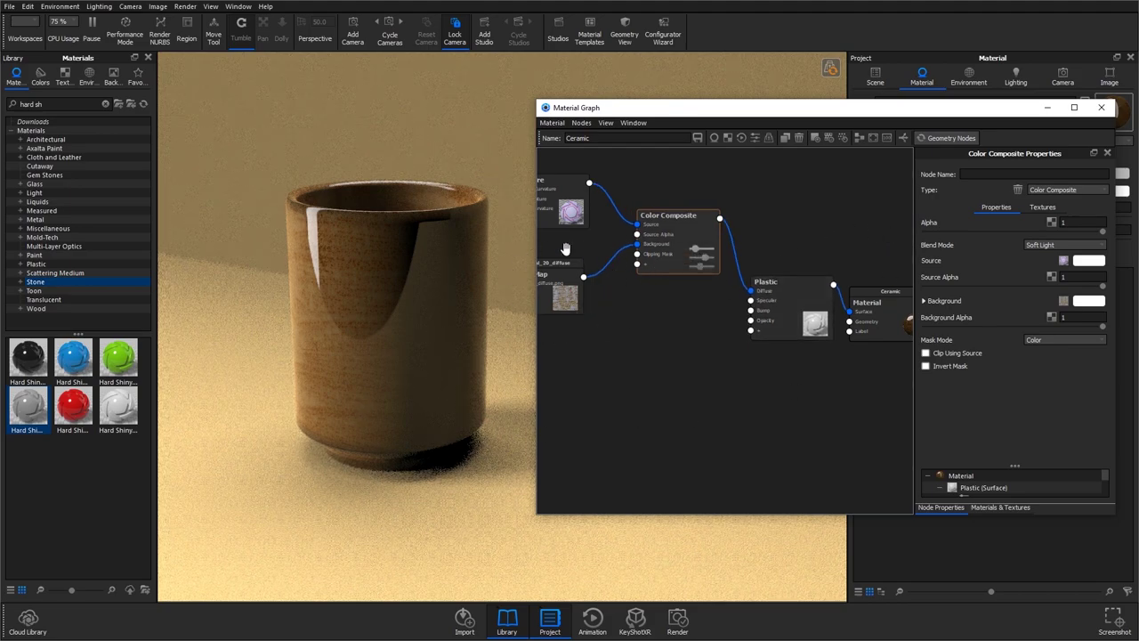
pyautogui.moveTo(562, 312); pyautogui.dragTo(525, 287)
pyautogui.scroll(-2, 585, 324)
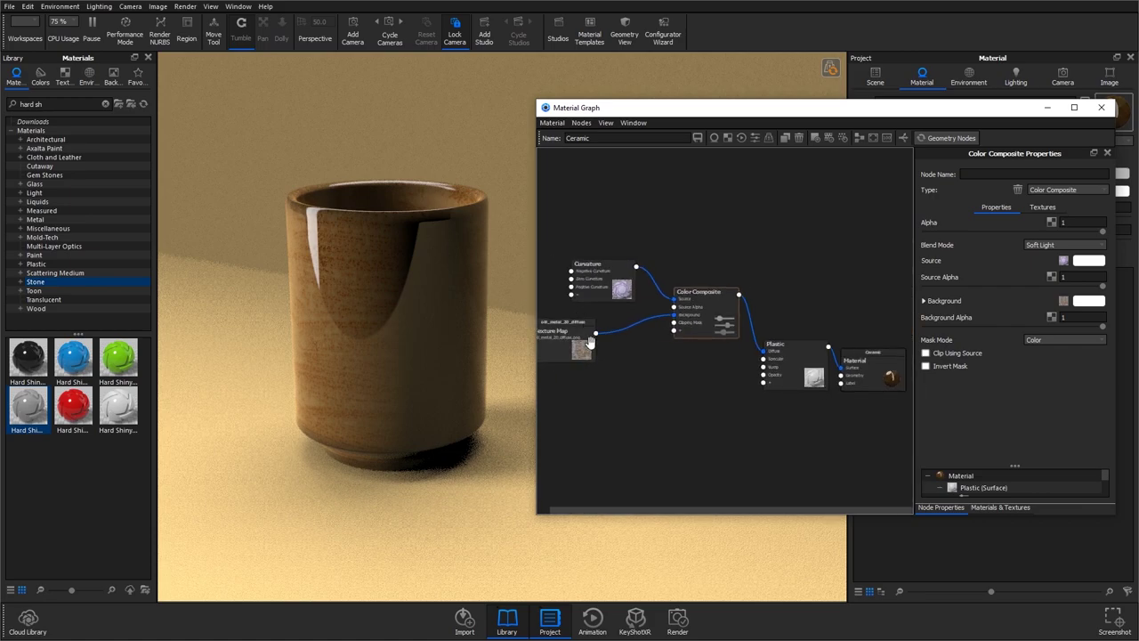
# Step: Insert a Color Adjust node on the texture-to-composite link with saturation 0.224
pyautogui.rightClick(632, 329)
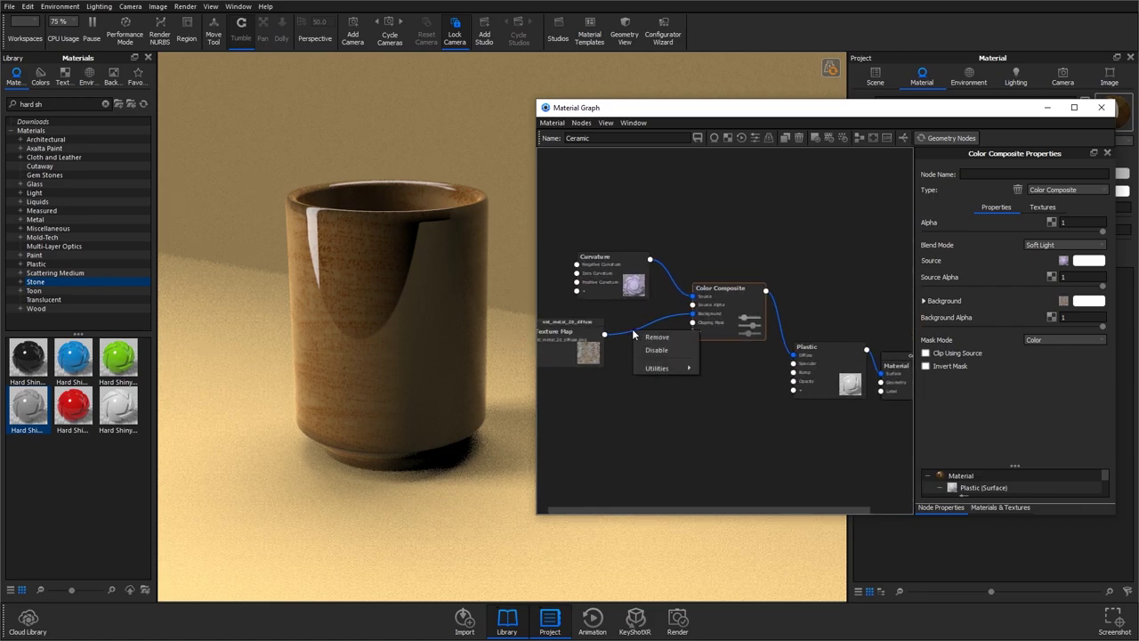
pyautogui.moveTo(672, 367)
pyautogui.click(742, 372)
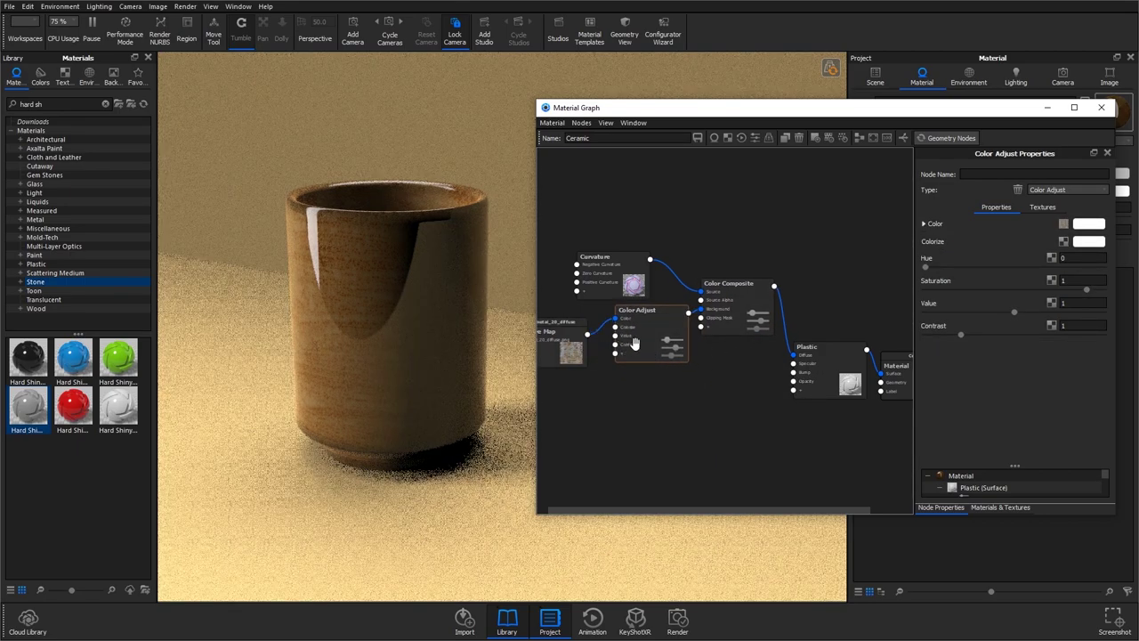
pyautogui.moveTo(1089, 291); pyautogui.dragTo(966, 293)
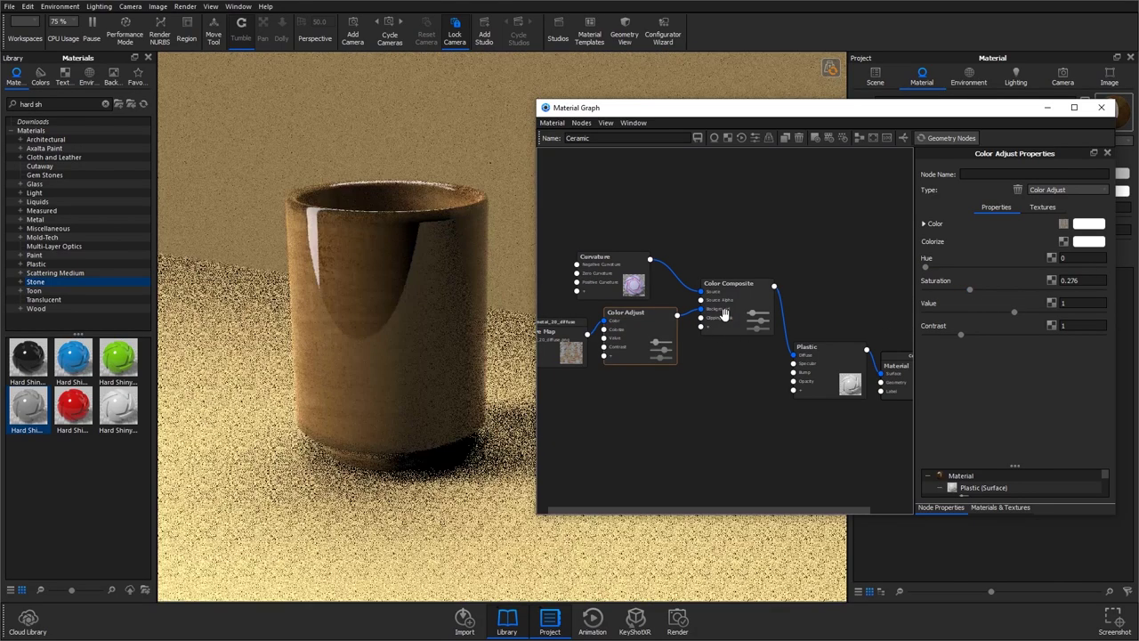
pyautogui.click(725, 314)
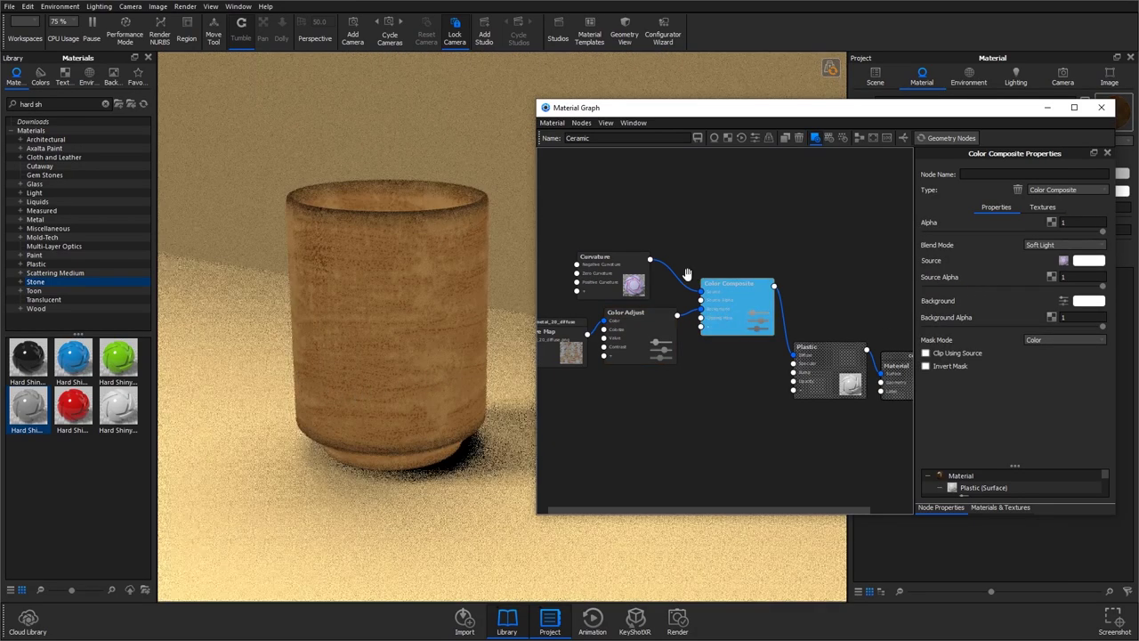
pyautogui.click(564, 349)
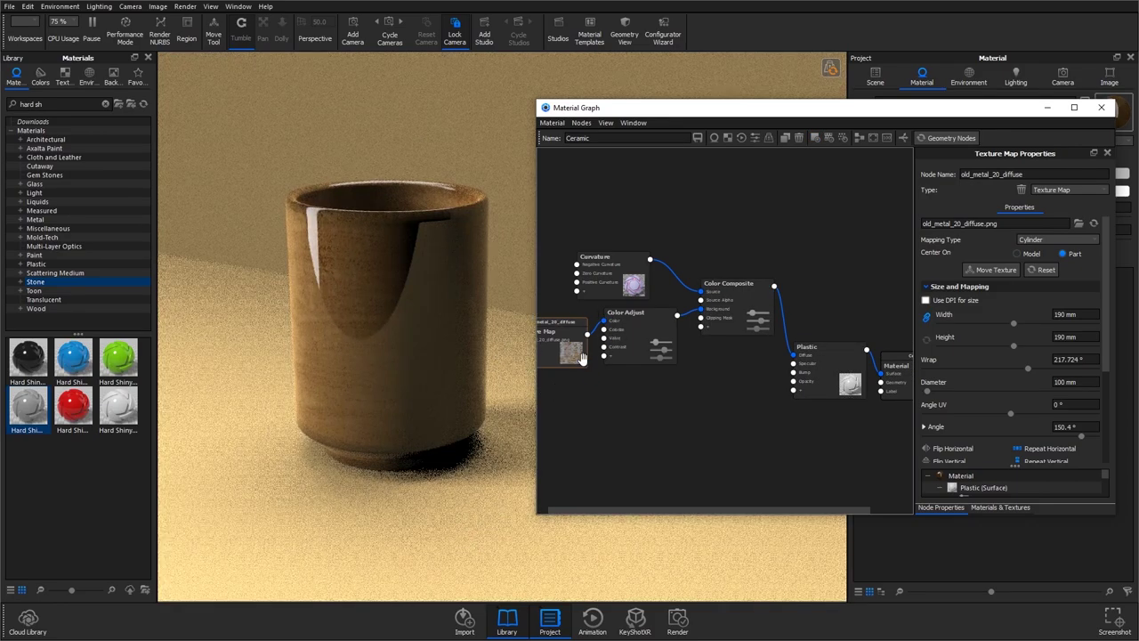
pyautogui.click(627, 342)
pyautogui.moveTo(951, 291); pyautogui.dragTo(965, 290)
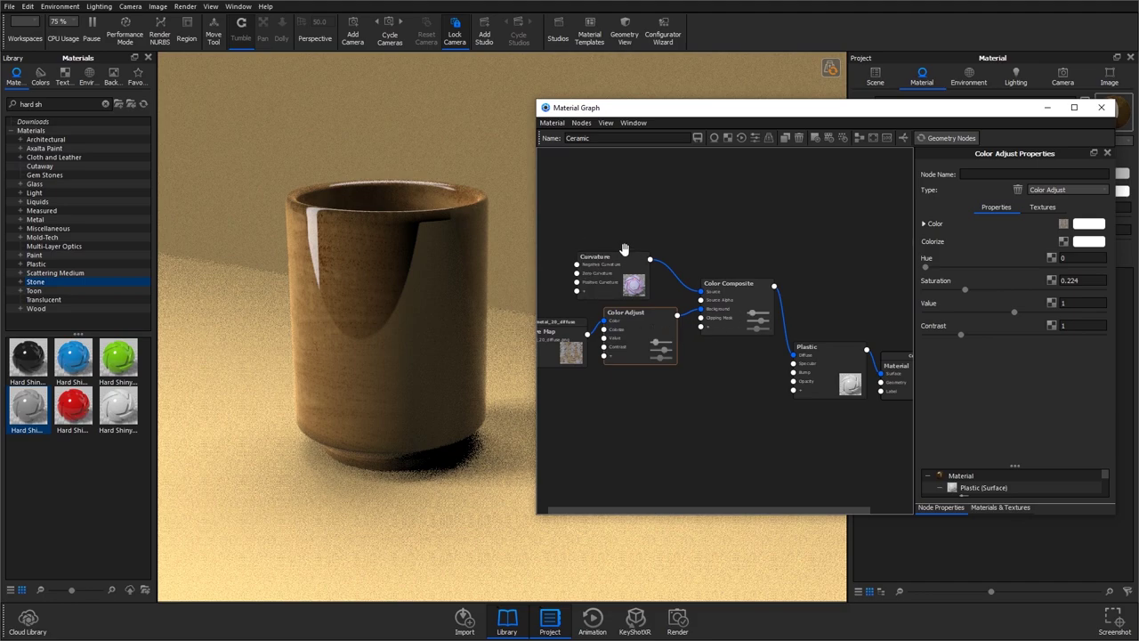
# Step: Tidy the Curvature, Color Composite, Color Adjust and Map node positions
pyautogui.moveTo(613, 290); pyautogui.dragTo(615, 281)
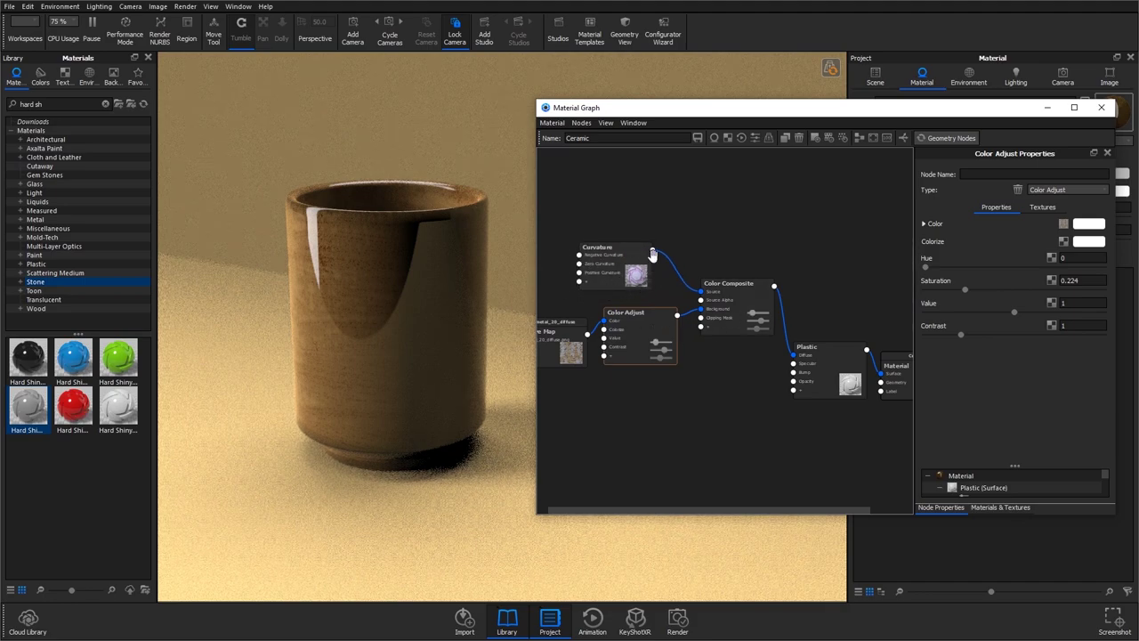
pyautogui.moveTo(726, 327); pyautogui.dragTo(726, 319)
pyautogui.moveTo(678, 359); pyautogui.dragTo(691, 354)
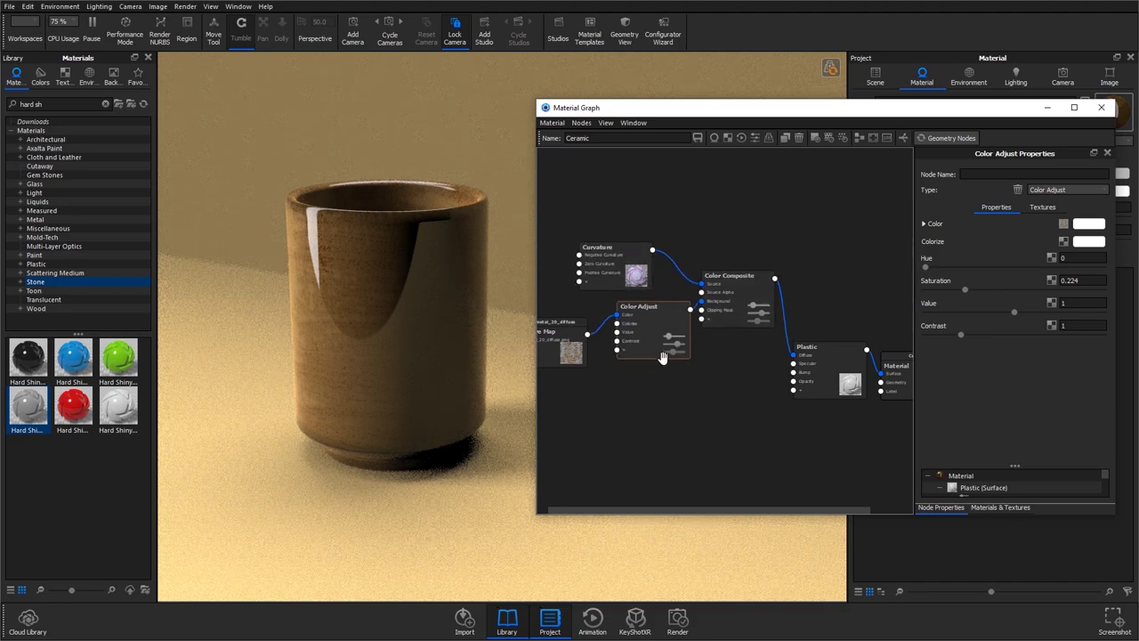
pyautogui.moveTo(732, 323); pyautogui.dragTo(735, 317)
pyautogui.moveTo(575, 331); pyautogui.dragTo(794, 364)
# Step: Insert a Color To Number node on the texture-to-Specular link and preview its output
pyautogui.rightClick(703, 369)
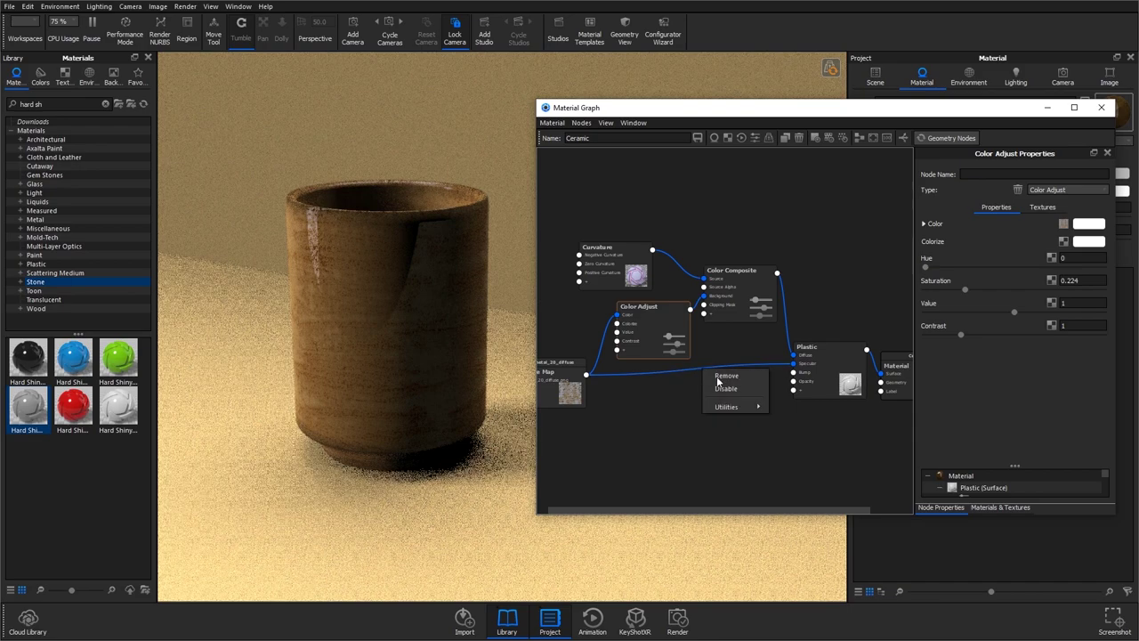
pyautogui.moveTo(736, 406)
pyautogui.click(807, 459)
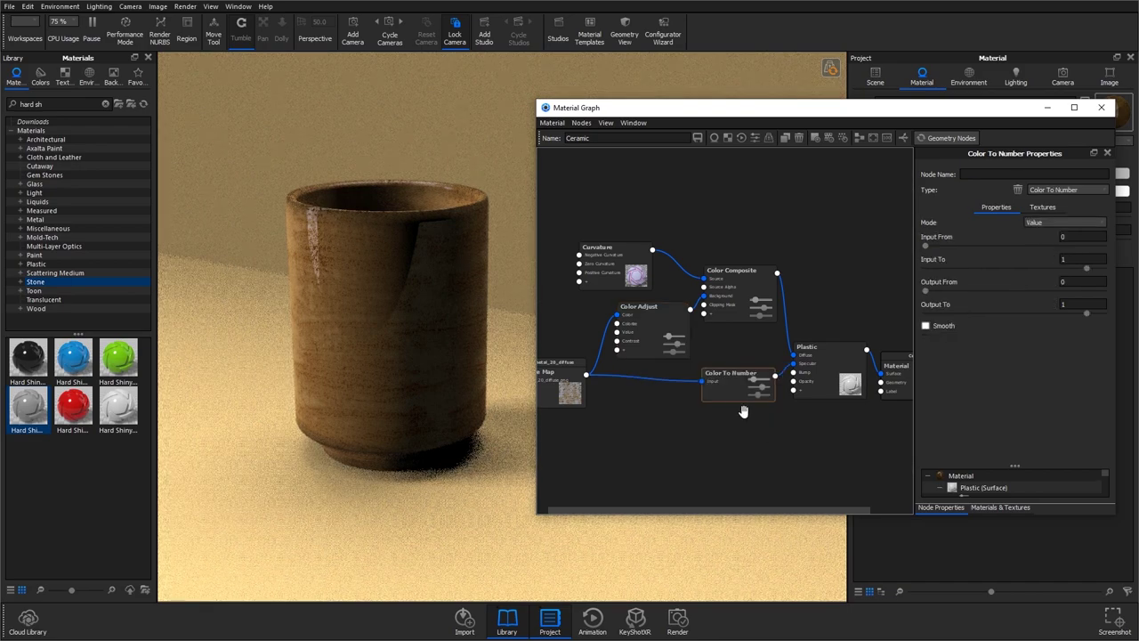
pyautogui.press('c')
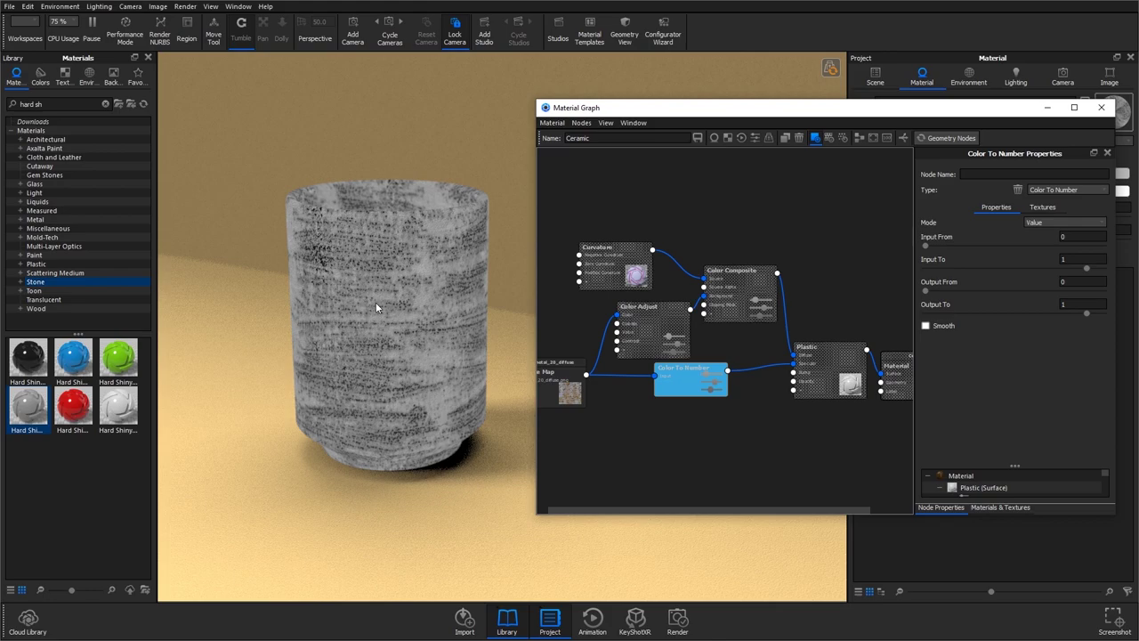
# Step: Set Output From to 1 and Output To to 0 to invert the specular
pyautogui.click(1064, 281)
pyautogui.write('1')
pyautogui.press('Tab')
pyautogui.write('0')
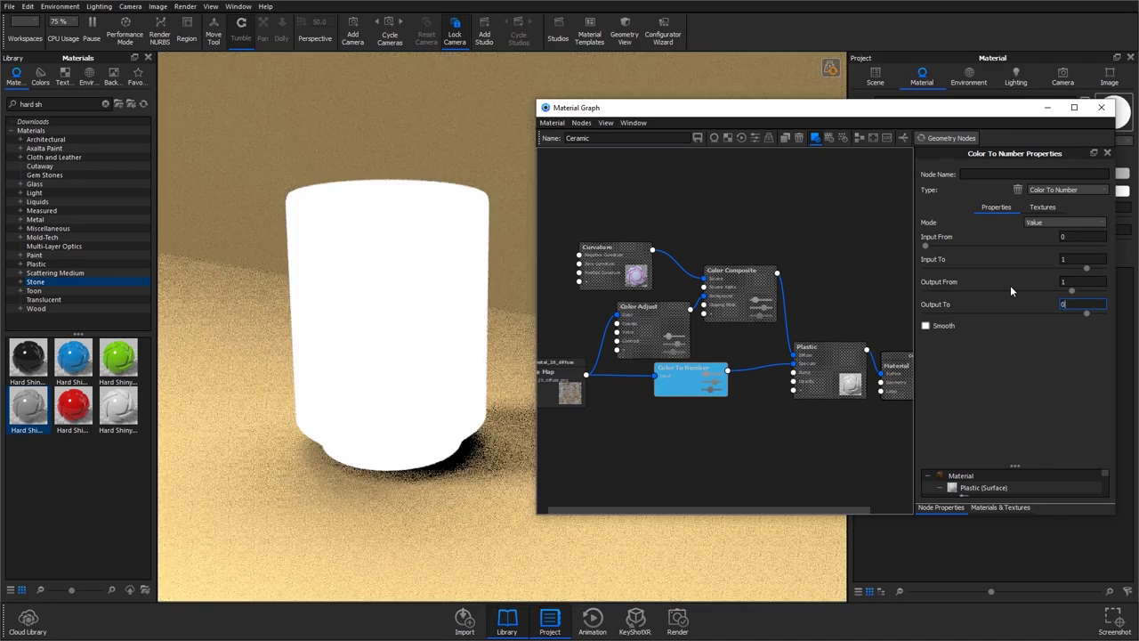
pyautogui.press('Return')
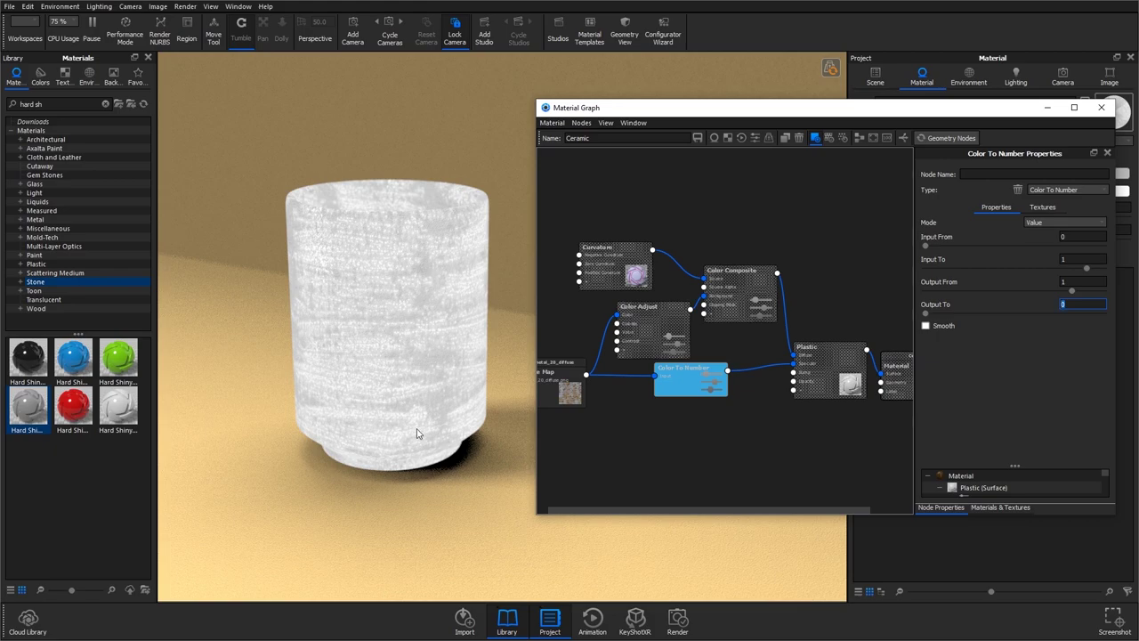
# Step: Reroute the texture map from Refraction Index into the Plastic node's Roughness input
pyautogui.click(695, 381)
pyautogui.moveTo(589, 395); pyautogui.dragTo(797, 389)
pyautogui.click(835, 428)
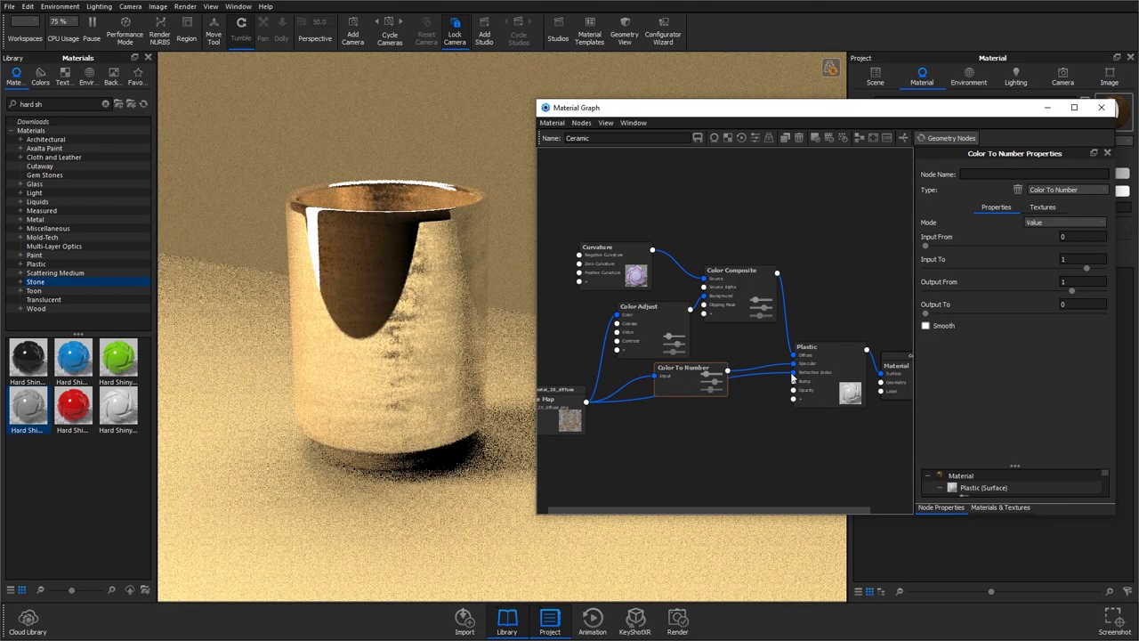
pyautogui.moveTo(794, 372); pyautogui.dragTo(753, 408)
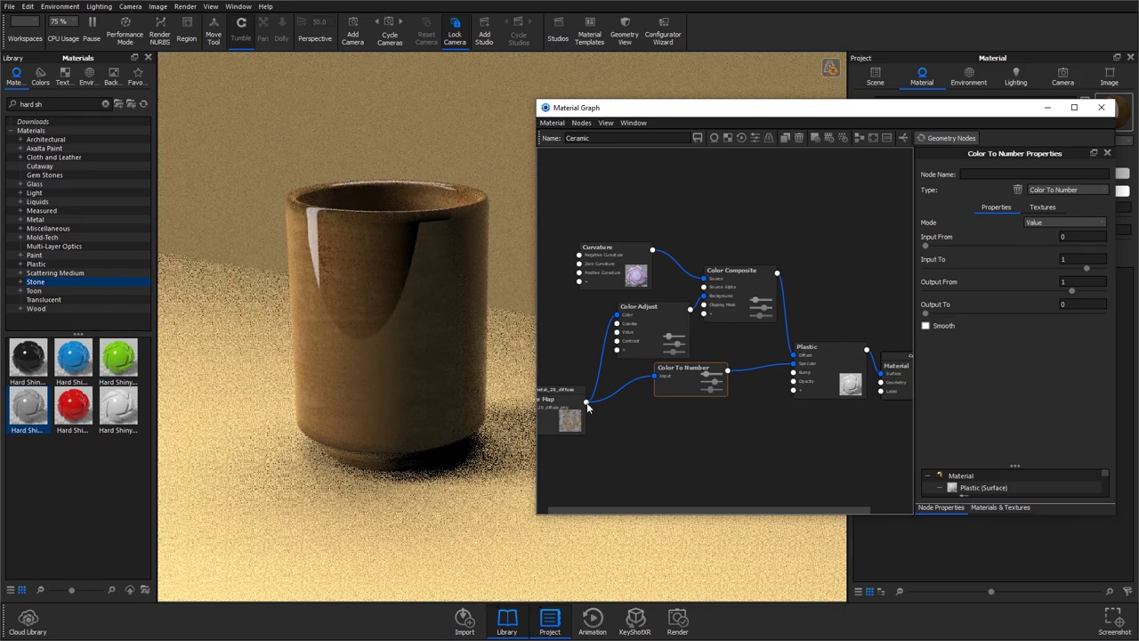
pyautogui.moveTo(587, 403); pyautogui.dragTo(795, 391)
pyautogui.click(833, 416)
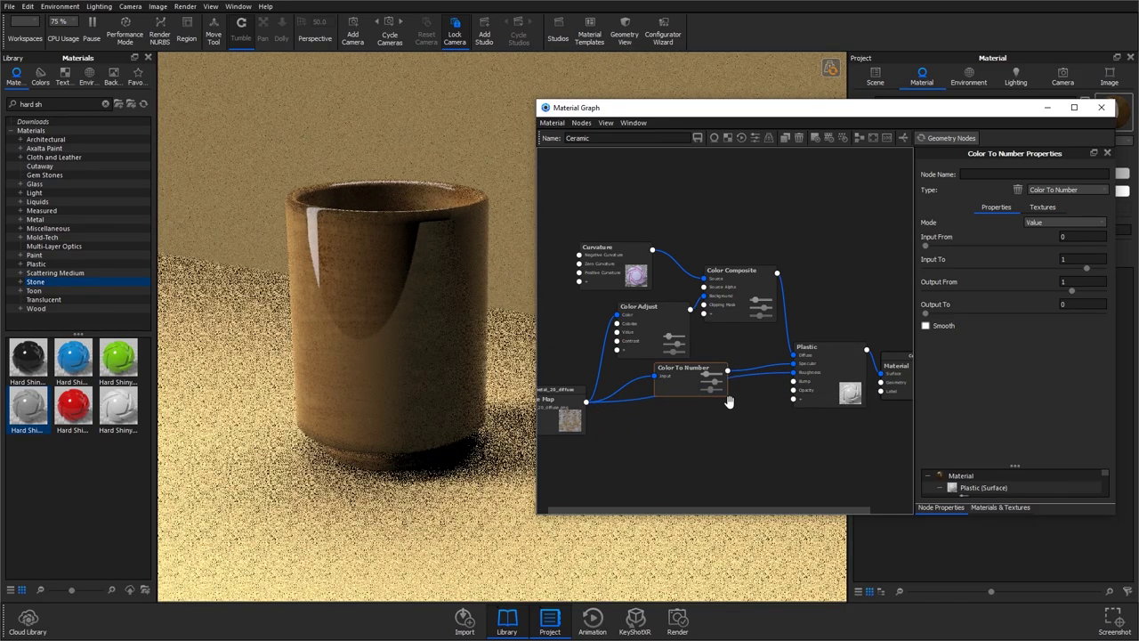
# Step: Insert a Color To Number node on the roughness link with Output To lowered to 0.213
pyautogui.rightClick(753, 376)
pyautogui.moveTo(787, 415)
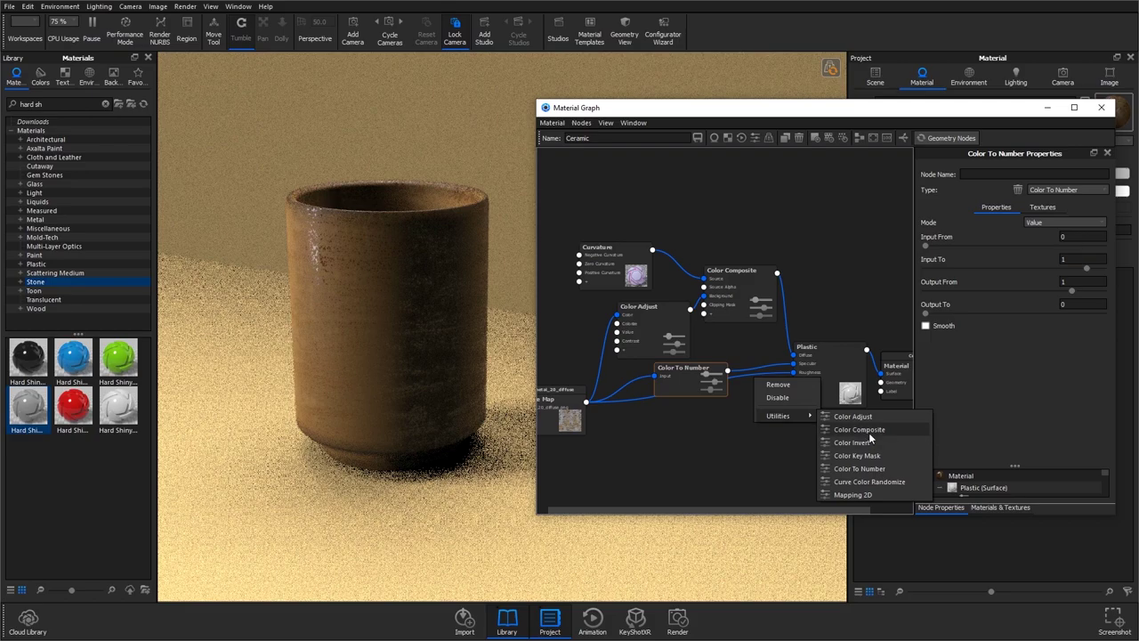
pyautogui.click(865, 466)
pyautogui.moveTo(752, 385); pyautogui.dragTo(703, 420)
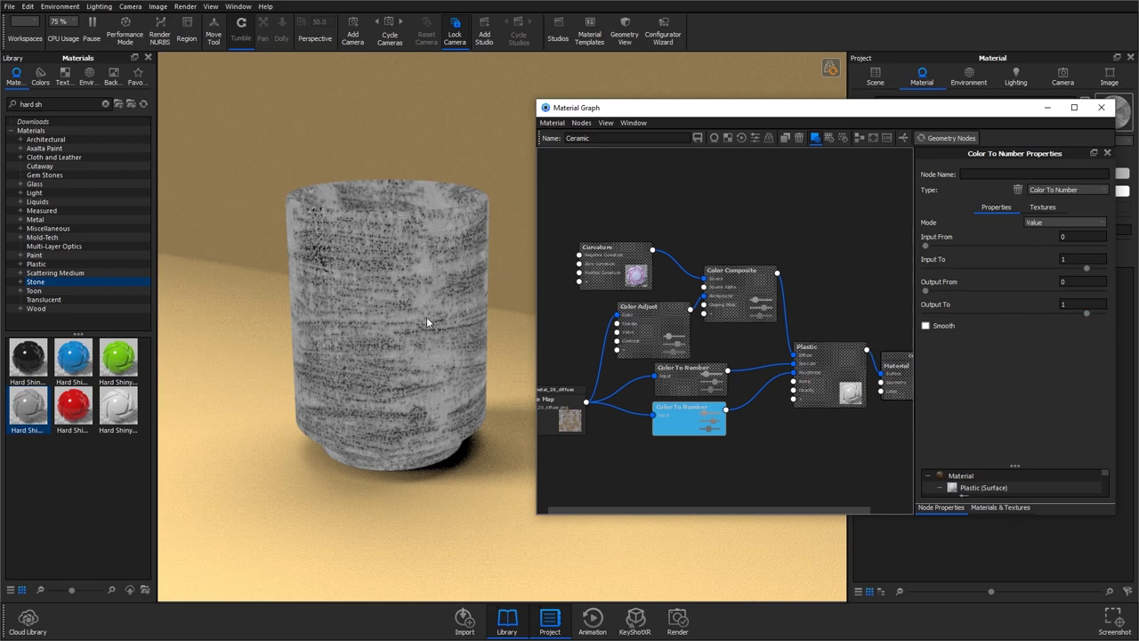
pyautogui.moveTo(1051, 313); pyautogui.dragTo(959, 324)
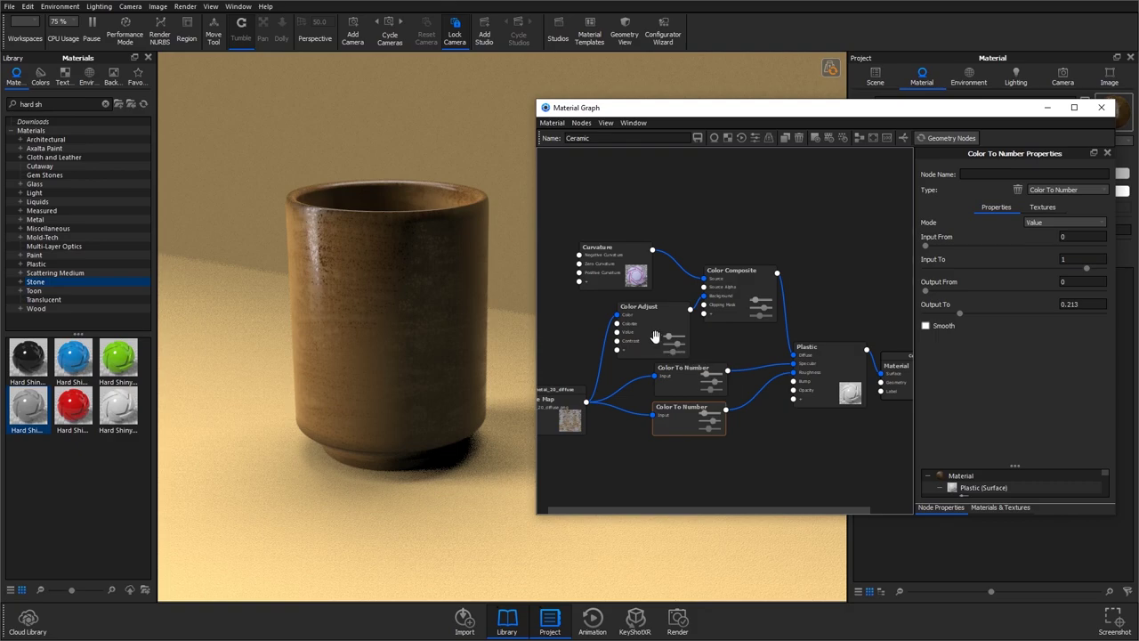
# Step: Wire the texture map into the Plastic node's Bump input
pyautogui.moveTo(657, 337); pyautogui.dragTo(656, 332)
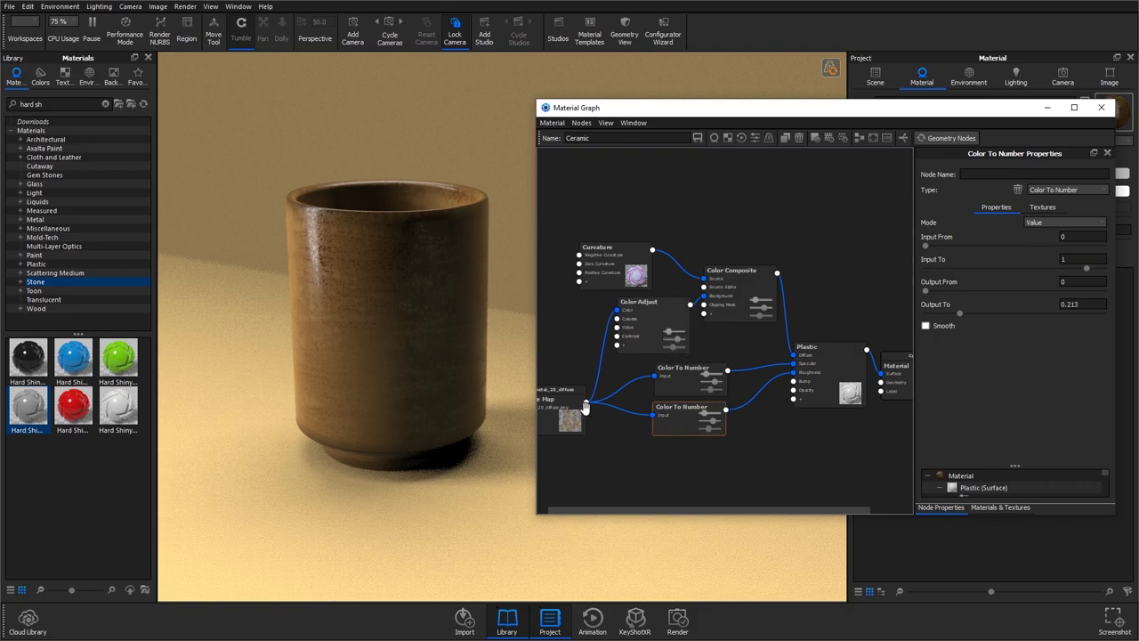
pyautogui.moveTo(586, 402); pyautogui.dragTo(795, 382)
pyautogui.click(829, 439)
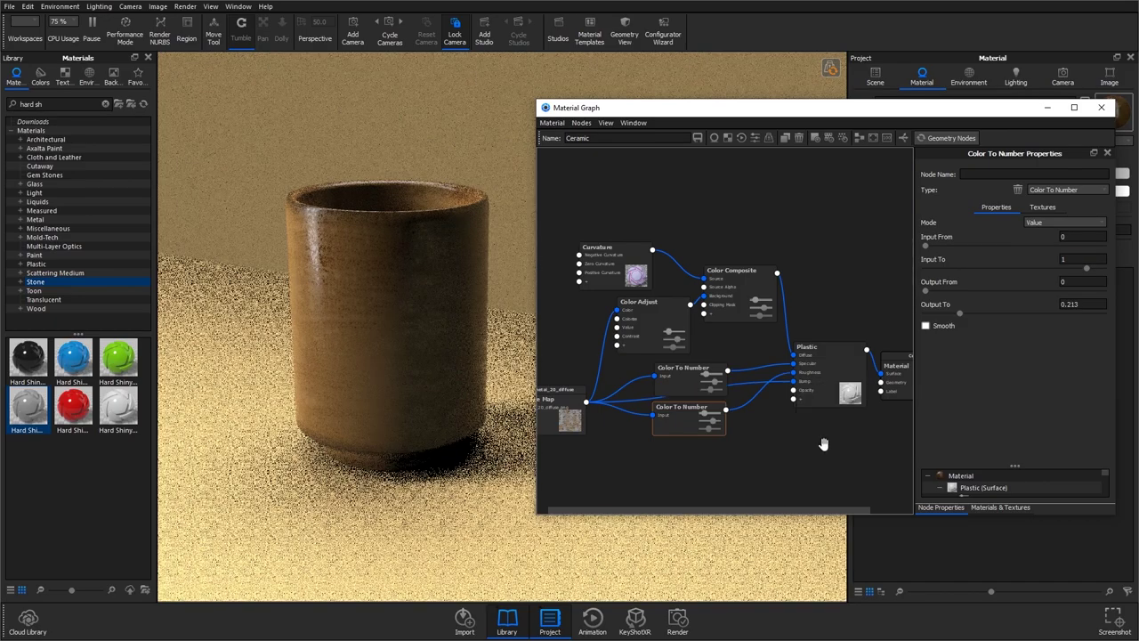
# Step: Set the texture map's Bump Height to -0.02, after comparing 0.02 and 1
pyautogui.click(550, 422)
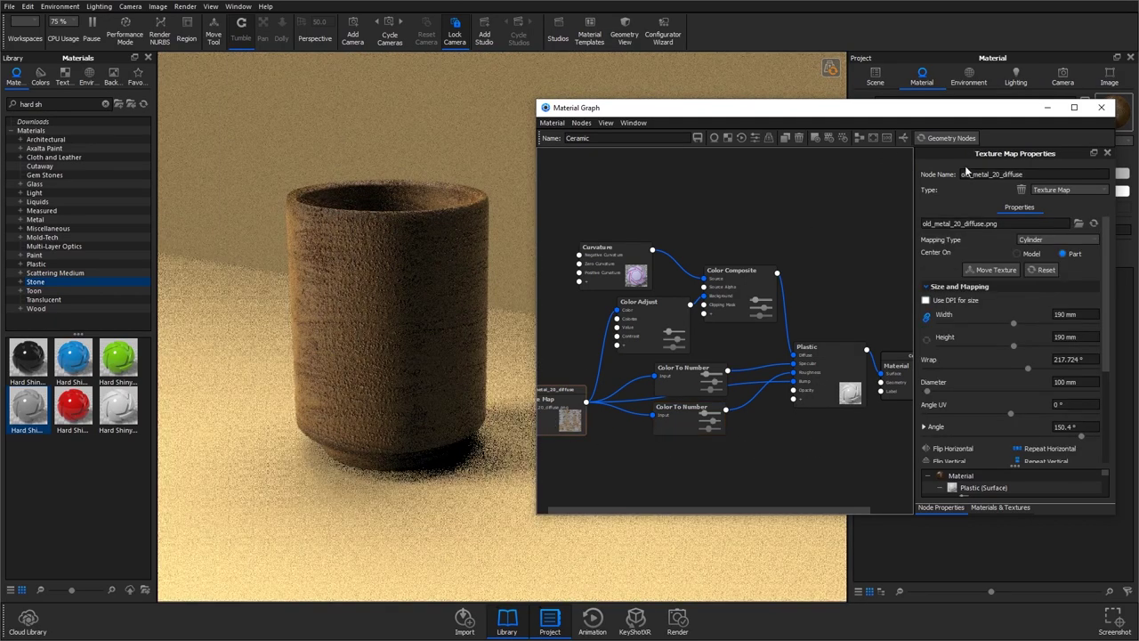
pyautogui.scroll(-4, 1019, 343)
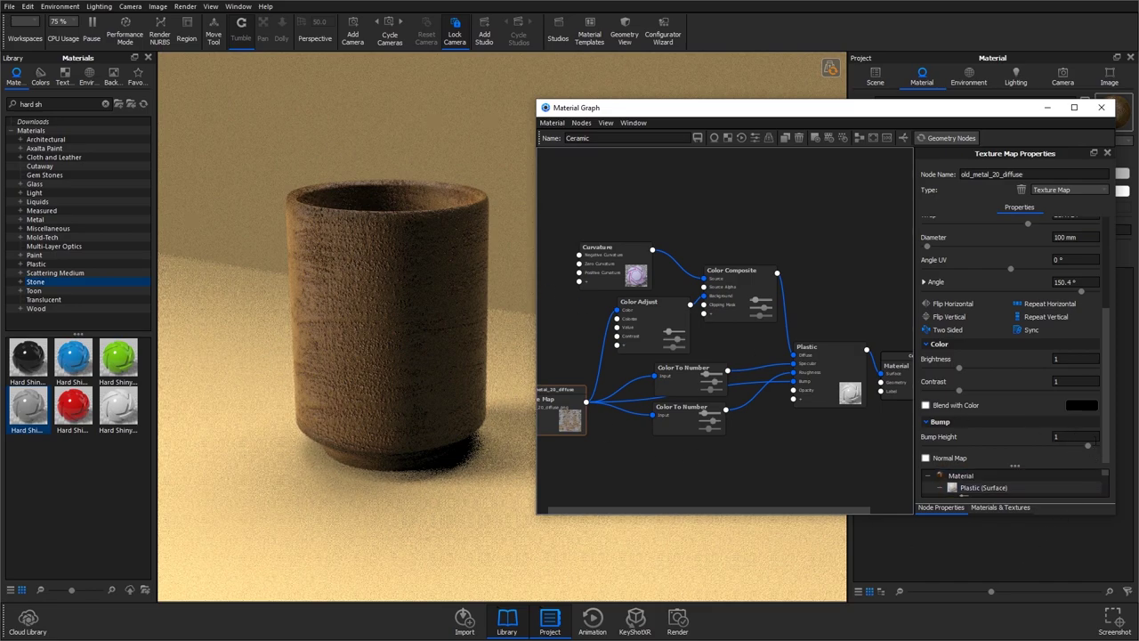
pyautogui.click(1073, 436)
pyautogui.write('0.02')
pyautogui.press('Return')
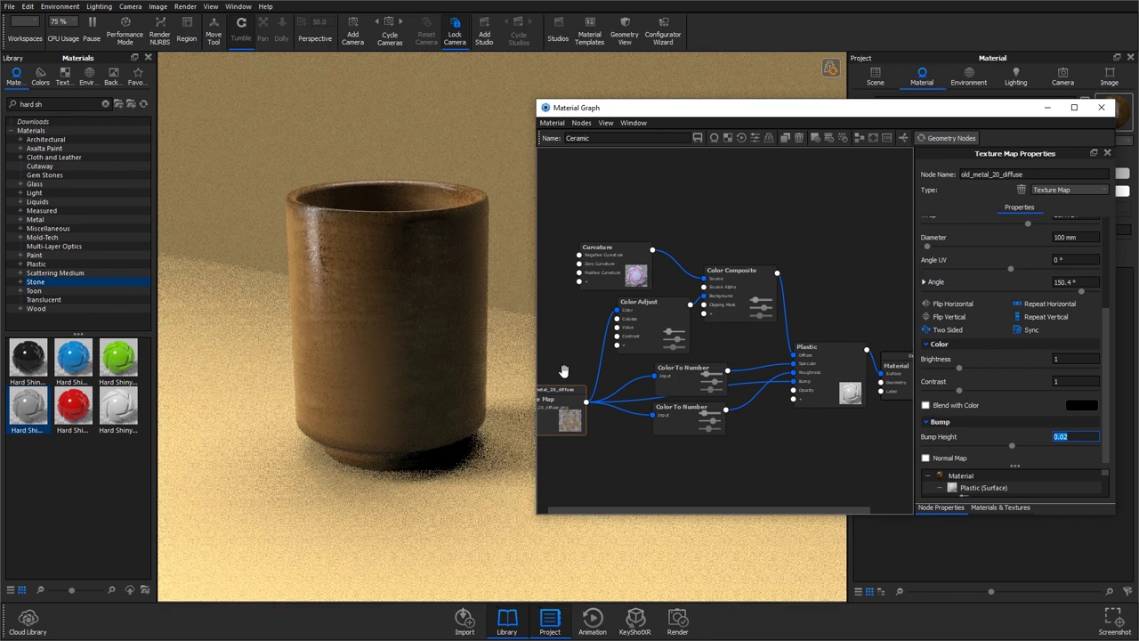
pyautogui.write('1')
pyautogui.press('Return')
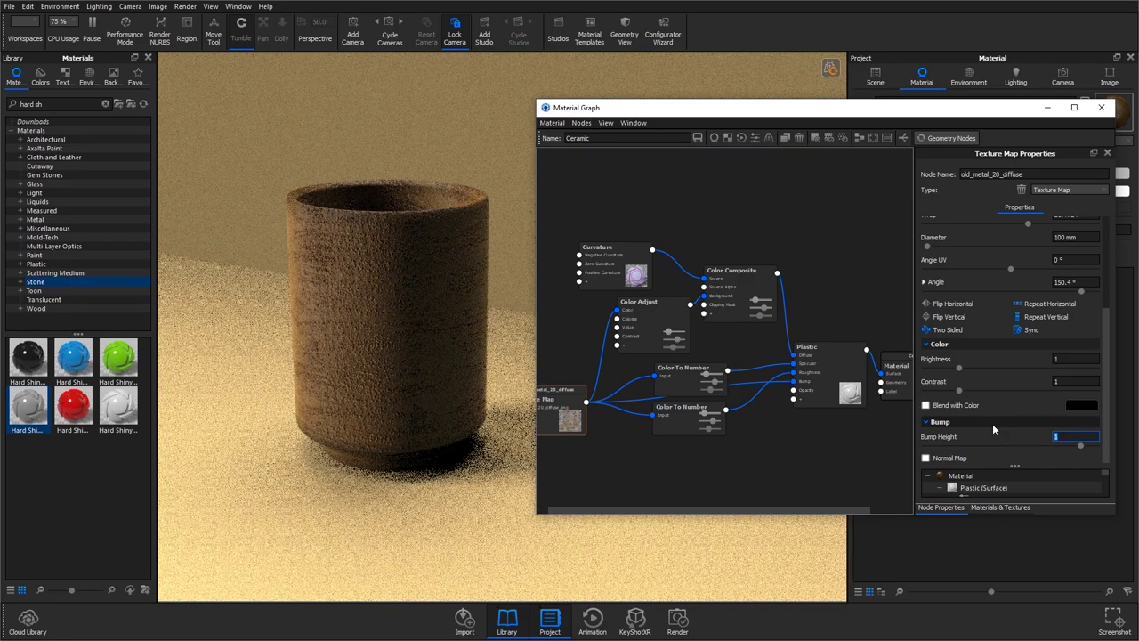
pyautogui.write('0.02')
pyautogui.press('Return')
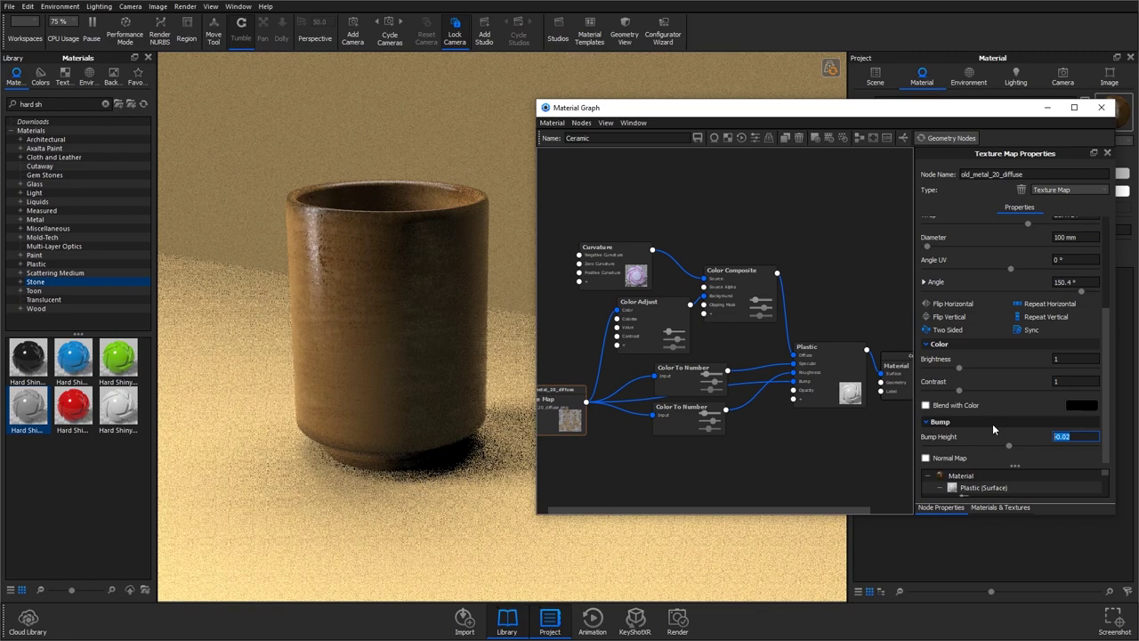
pyautogui.write('-')
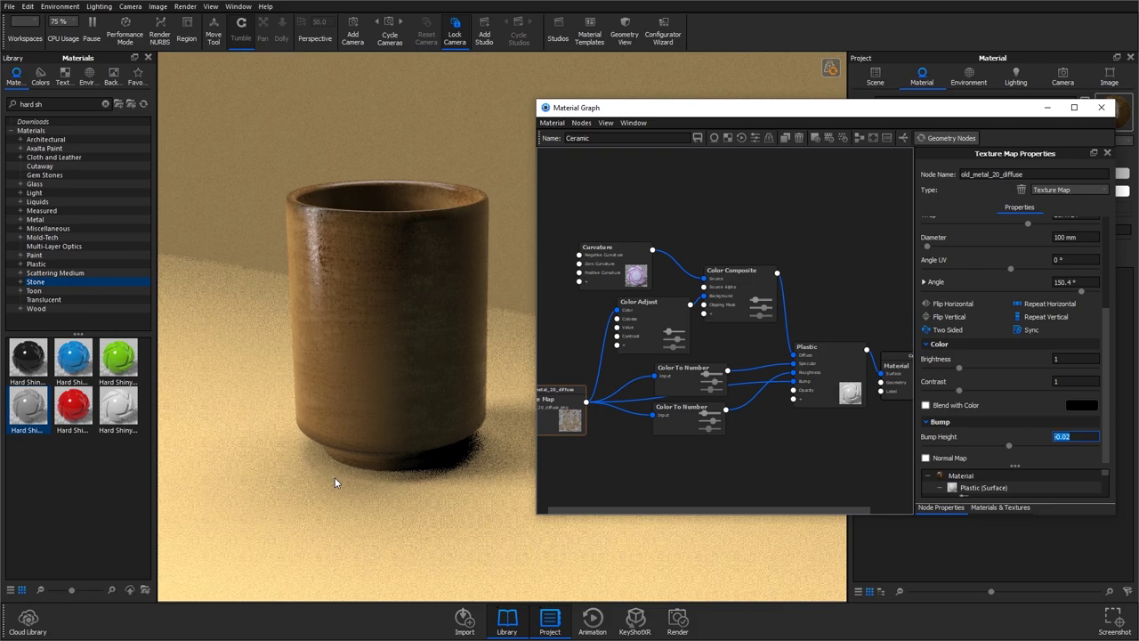
pyautogui.scroll(-4, 827, 471)
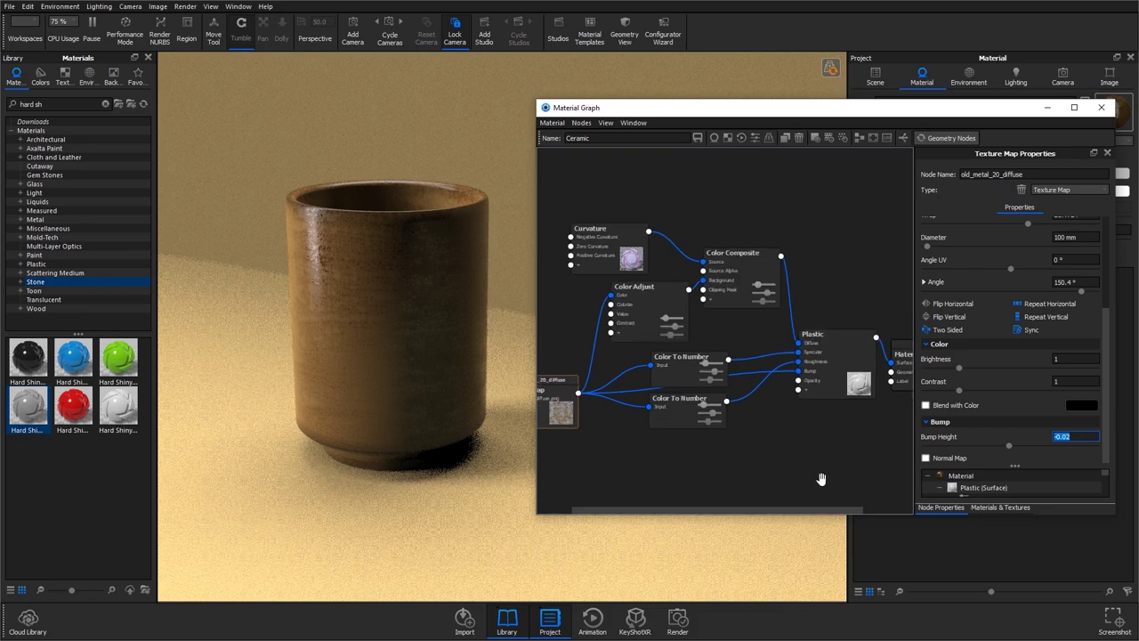
pyautogui.scroll(-1, 801, 437)
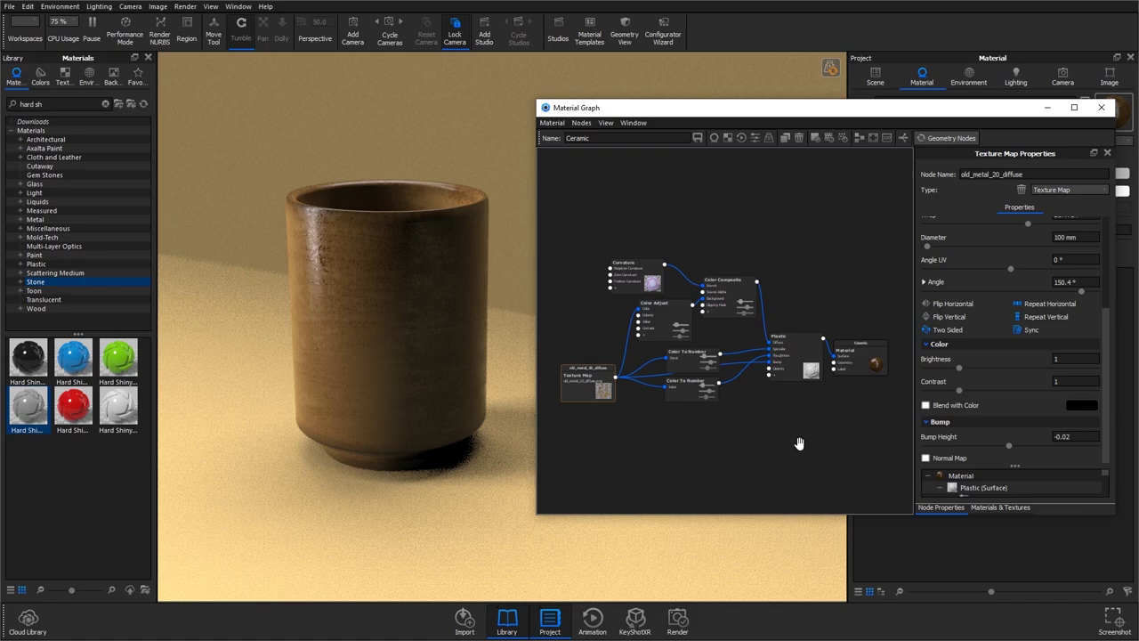
# Step: Rearrange the Color To Number, Color Adjust, Curvature, Color Composite and texture map nodes
pyautogui.moveTo(697, 365); pyautogui.dragTo(694, 359)
pyautogui.moveTo(679, 319); pyautogui.dragTo(678, 314)
pyautogui.moveTo(641, 272); pyautogui.dragTo(637, 259)
pyautogui.moveTo(731, 284); pyautogui.dragTo(728, 275)
pyautogui.moveTo(663, 307); pyautogui.dragTo(658, 301)
pyautogui.moveTo(592, 392); pyautogui.dragTo(586, 391)
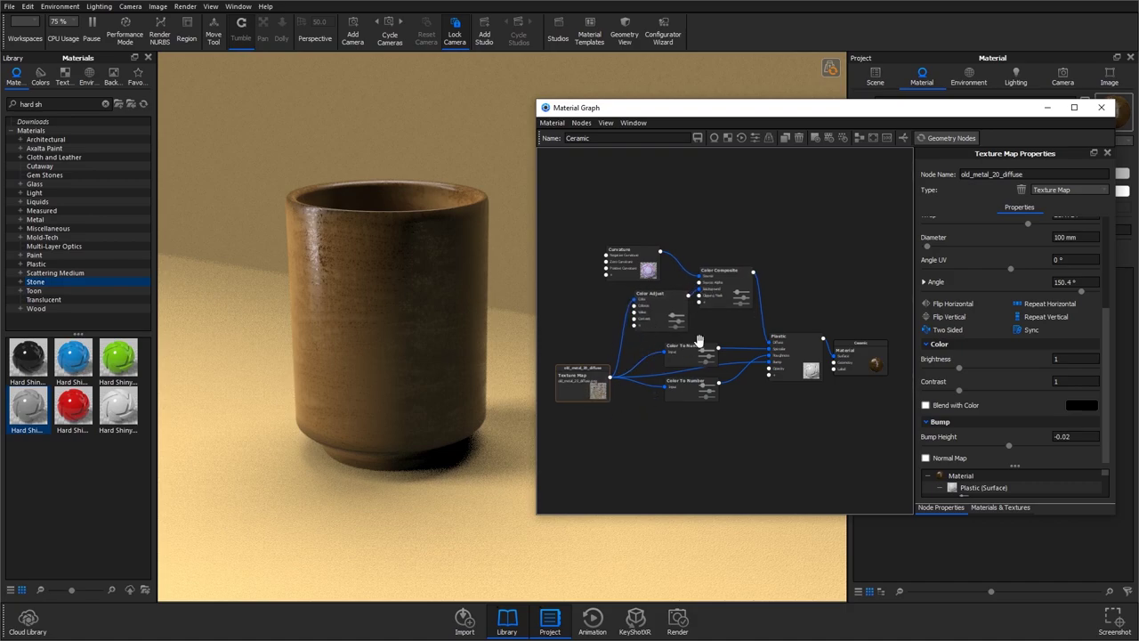
pyautogui.moveTo(753, 307); pyautogui.dragTo(756, 298)
pyautogui.rightClick(761, 300)
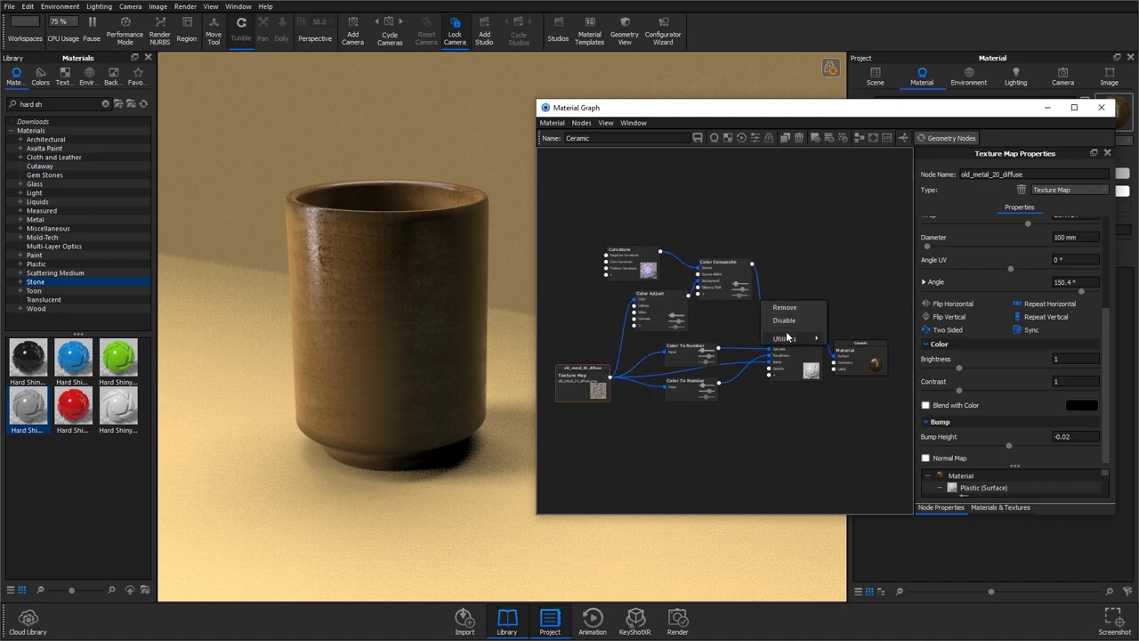
pyautogui.moveTo(790, 335)
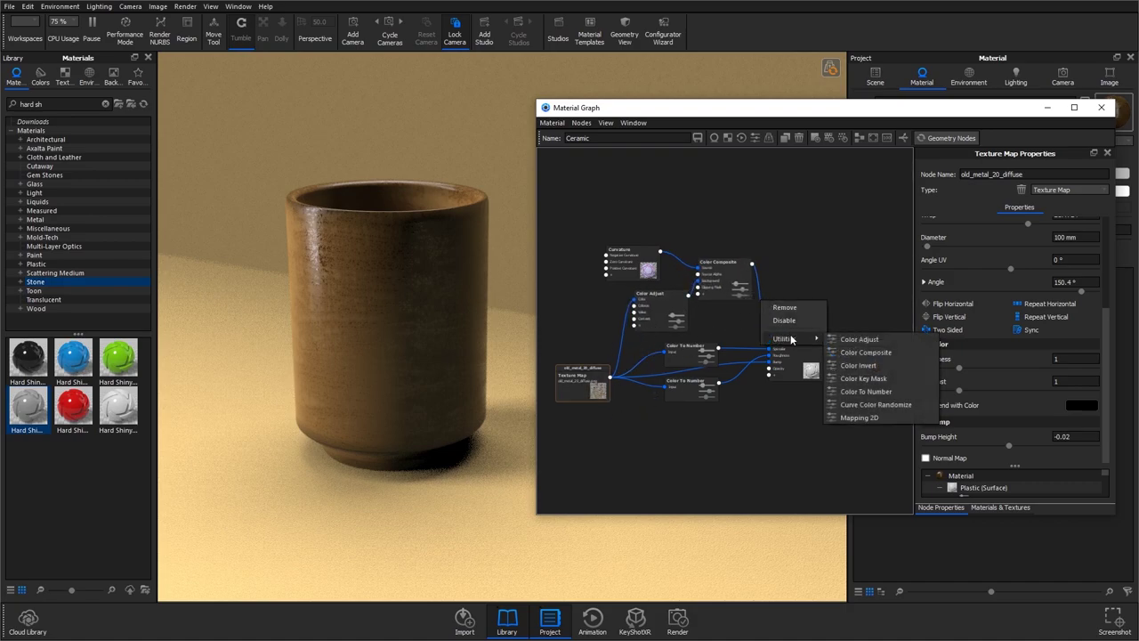
pyautogui.click(838, 258)
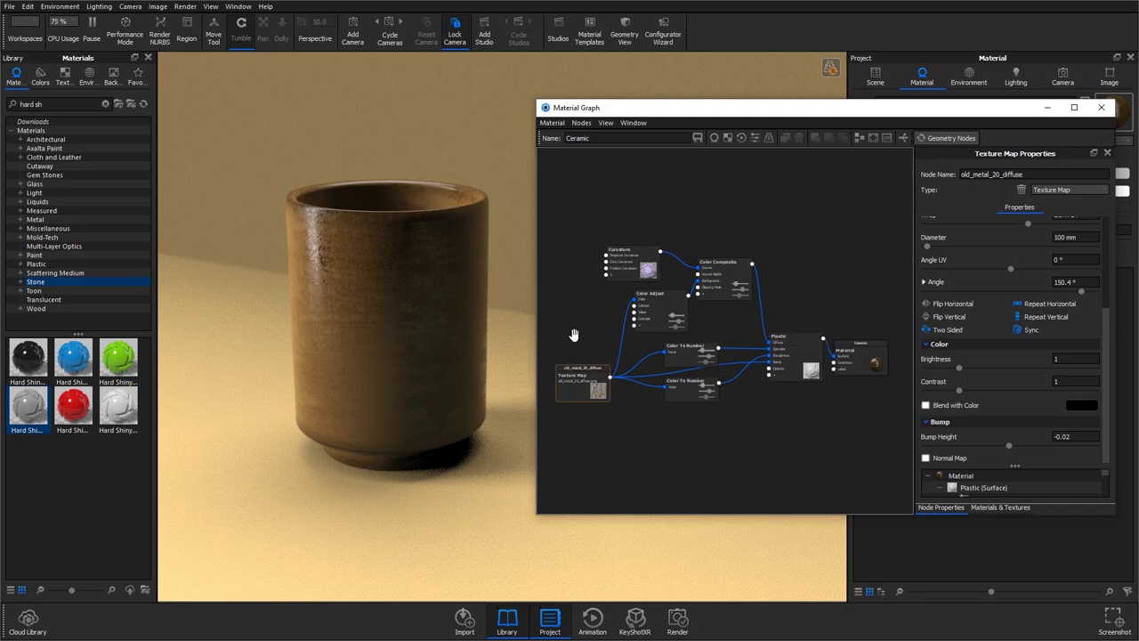
pyautogui.moveTo(720, 349); pyautogui.dragTo(753, 338)
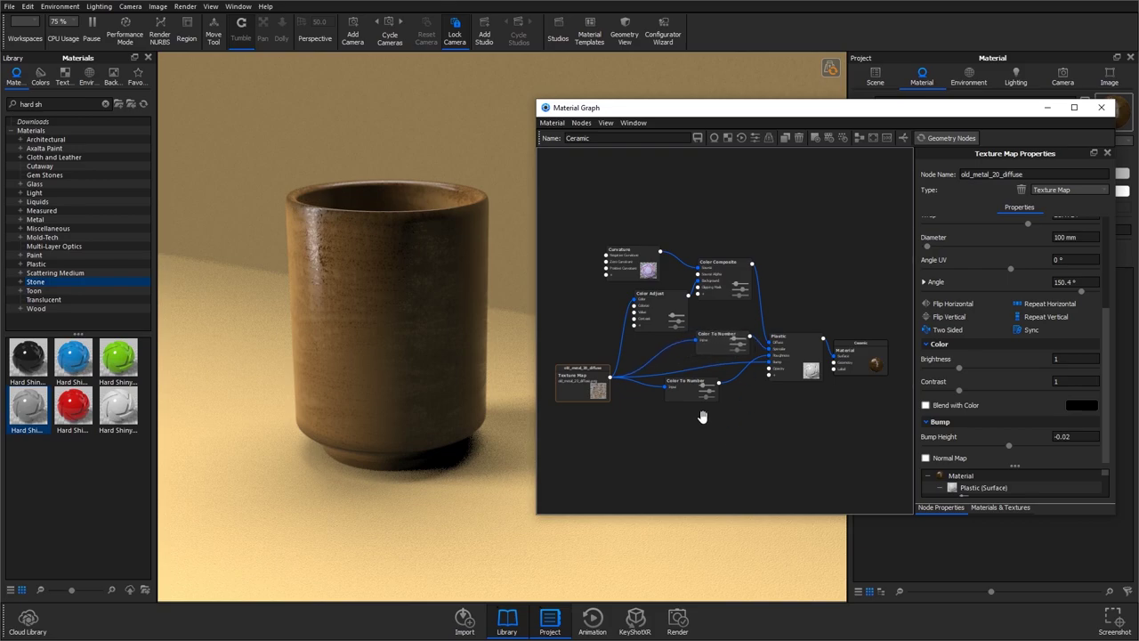
# Step: Add a Geometry > Displace node and position it beneath the Plastic node
pyautogui.rightClick(740, 429)
pyautogui.moveTo(789, 527)
pyautogui.click(872, 524)
pyautogui.moveTo(768, 443); pyautogui.dragTo(843, 365)
pyautogui.moveTo(778, 418); pyautogui.dragTo(809, 410)
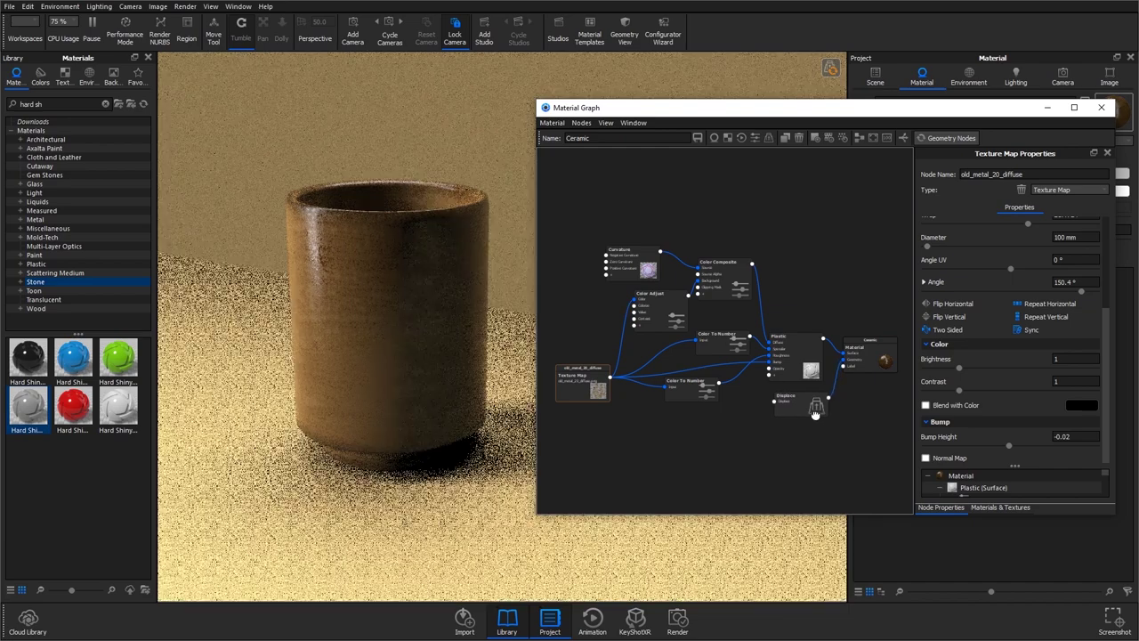
# Step: Add a Cellular texture node and place it next to the Displace node
pyautogui.rightClick(665, 438)
pyautogui.moveTo(708, 548)
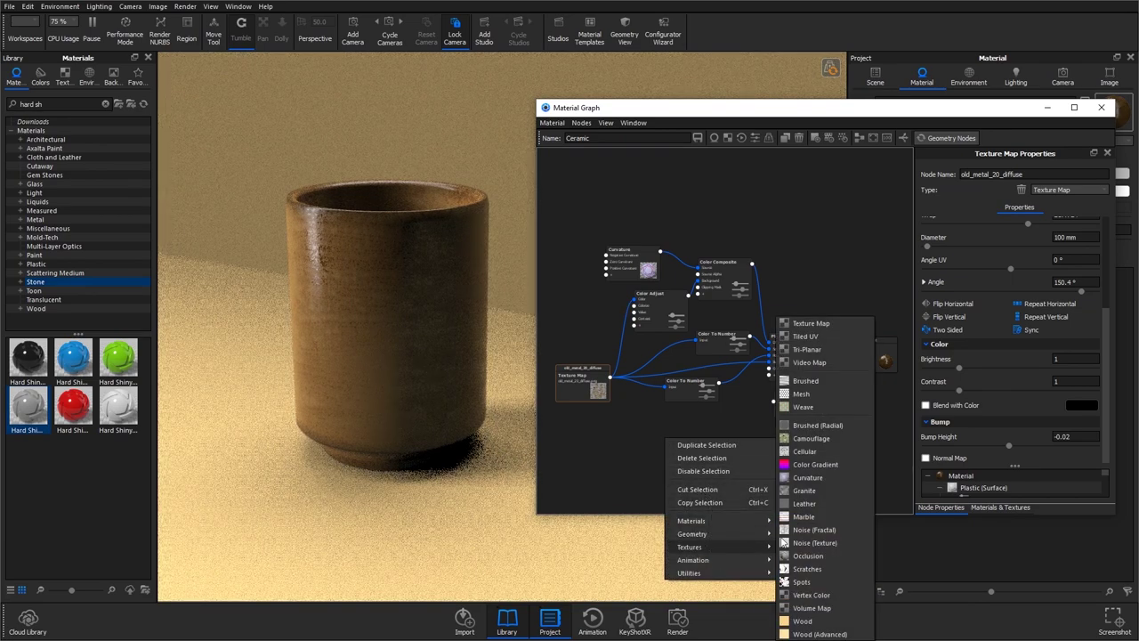
pyautogui.click(806, 451)
pyautogui.moveTo(680, 445); pyautogui.dragTo(712, 427)
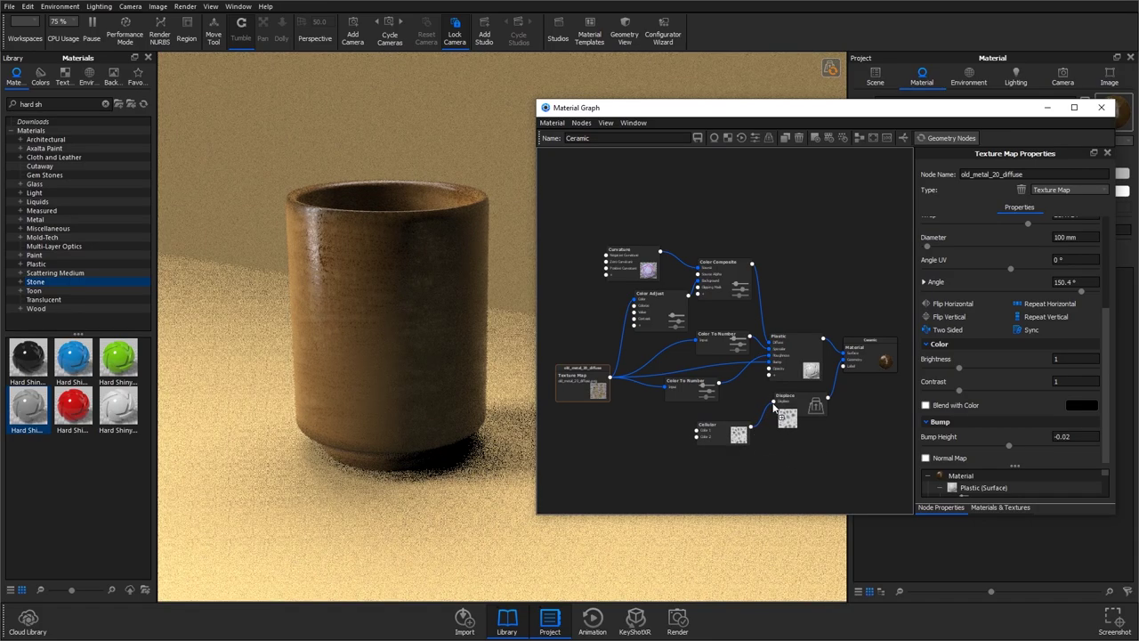
pyautogui.moveTo(707, 426)
pyautogui.mouseDown()
pyautogui.moveTo(722, 419)
pyautogui.moveTo(722, 431)
pyautogui.mouseUp()
pyautogui.click(722, 430)
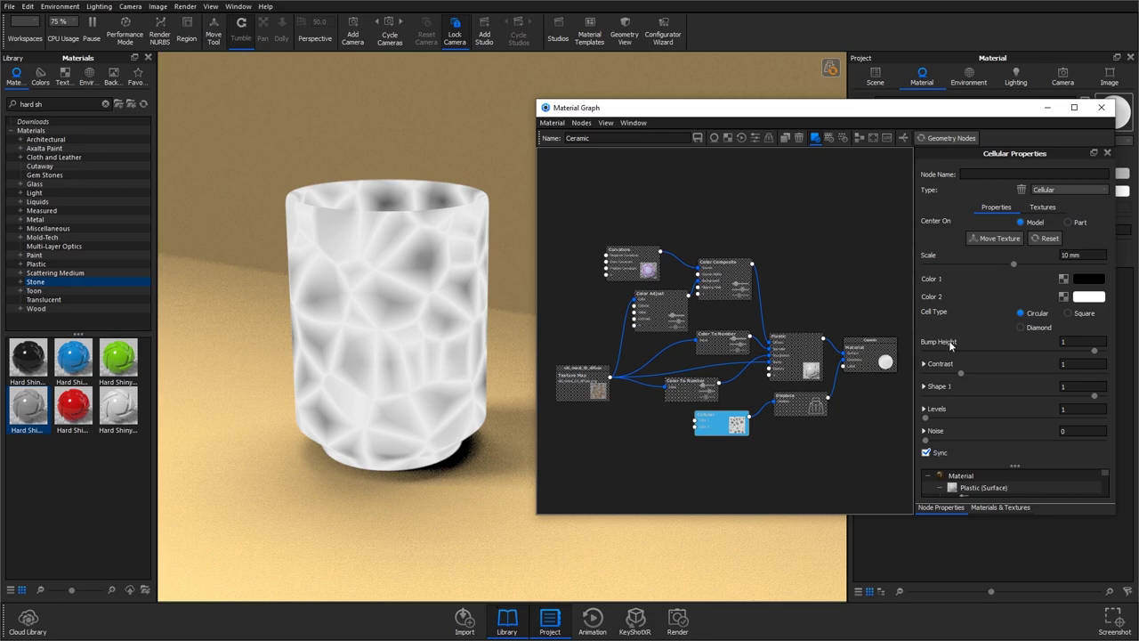
# Step: Set the Cellular texture to Contrast 5, Shape 1 -0.931 and a 25 mm scale
pyautogui.click(1076, 360)
pyautogui.write('5')
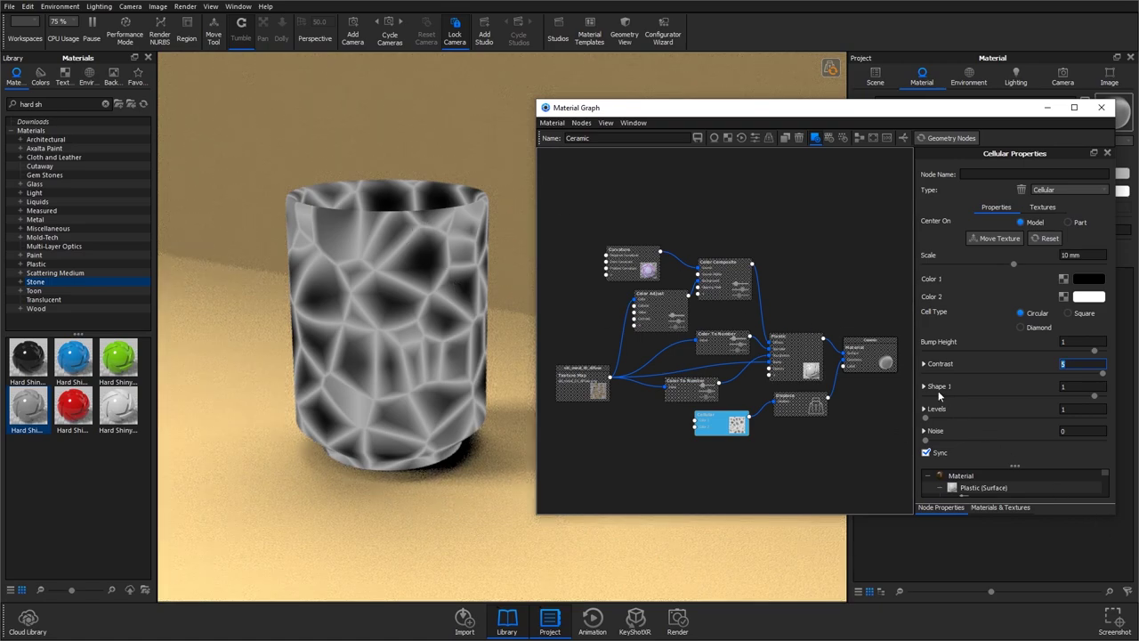
pyautogui.moveTo(1095, 398); pyautogui.dragTo(943, 401)
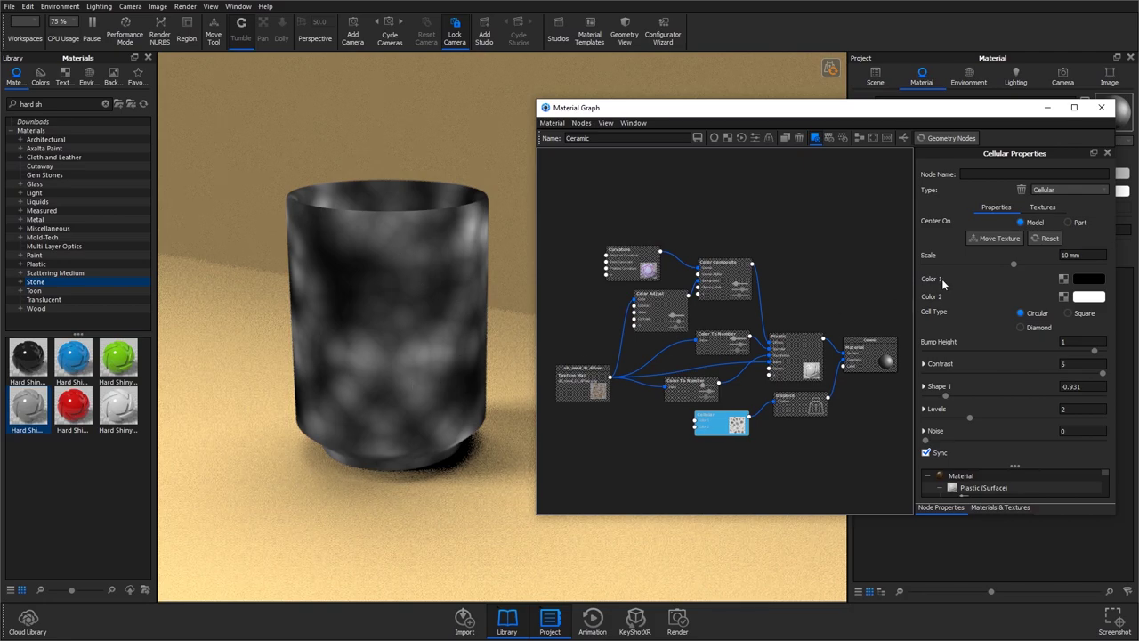
pyautogui.click(1072, 254)
pyautogui.write('30')
pyautogui.press('Return')
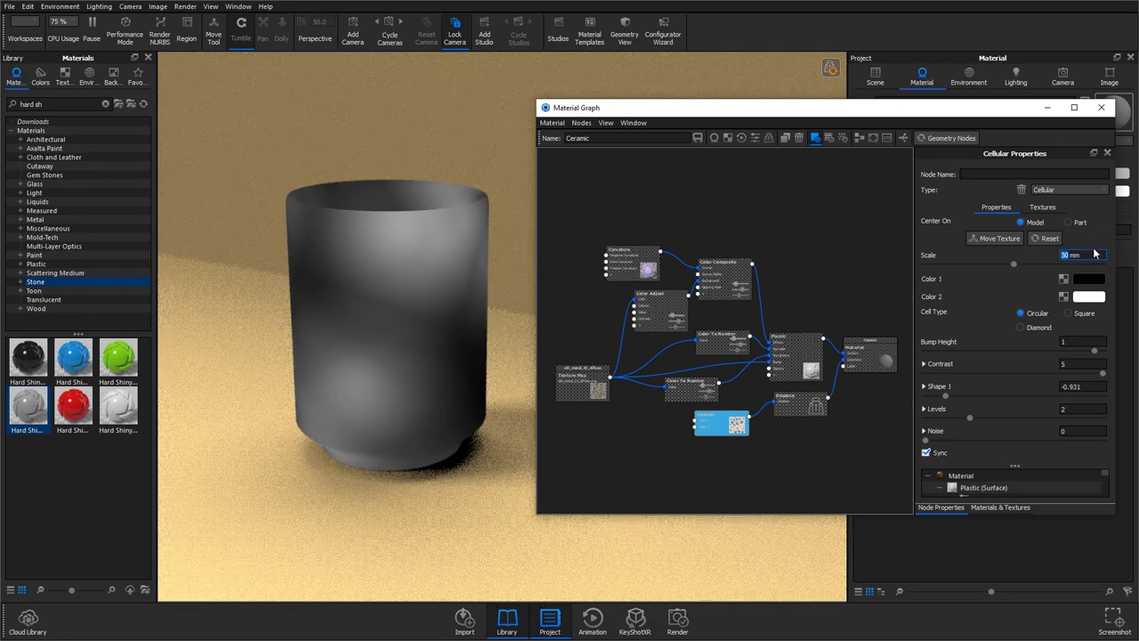
pyautogui.write('25')
pyautogui.press('Return')
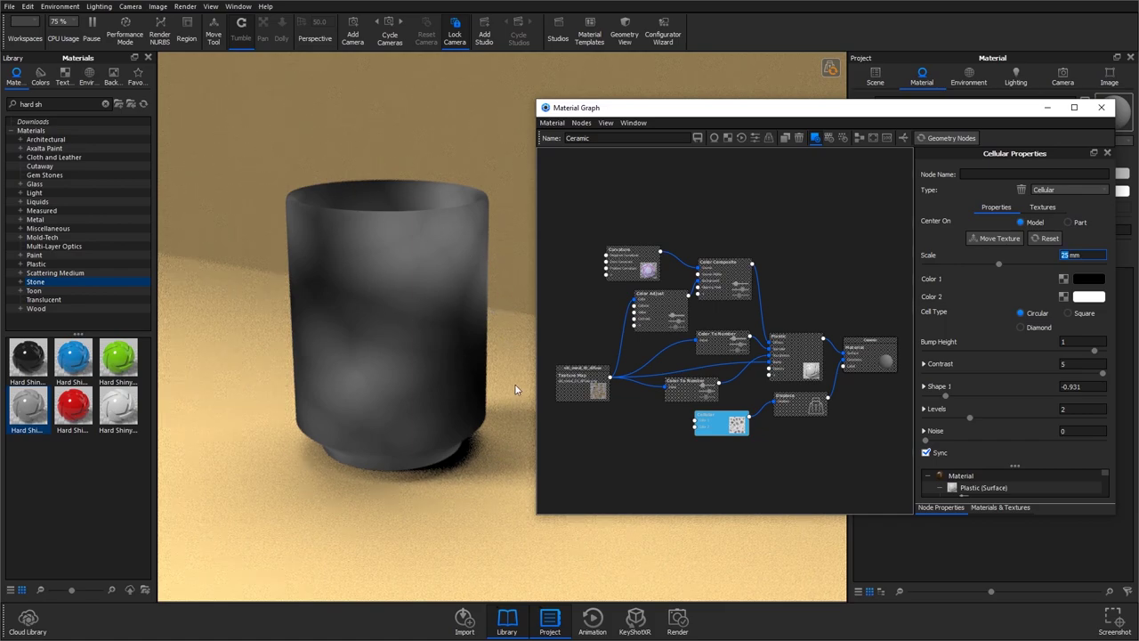
# Step: Give the Displace node a 5 mm Displacement Height and execute it on the cup
pyautogui.click(725, 422)
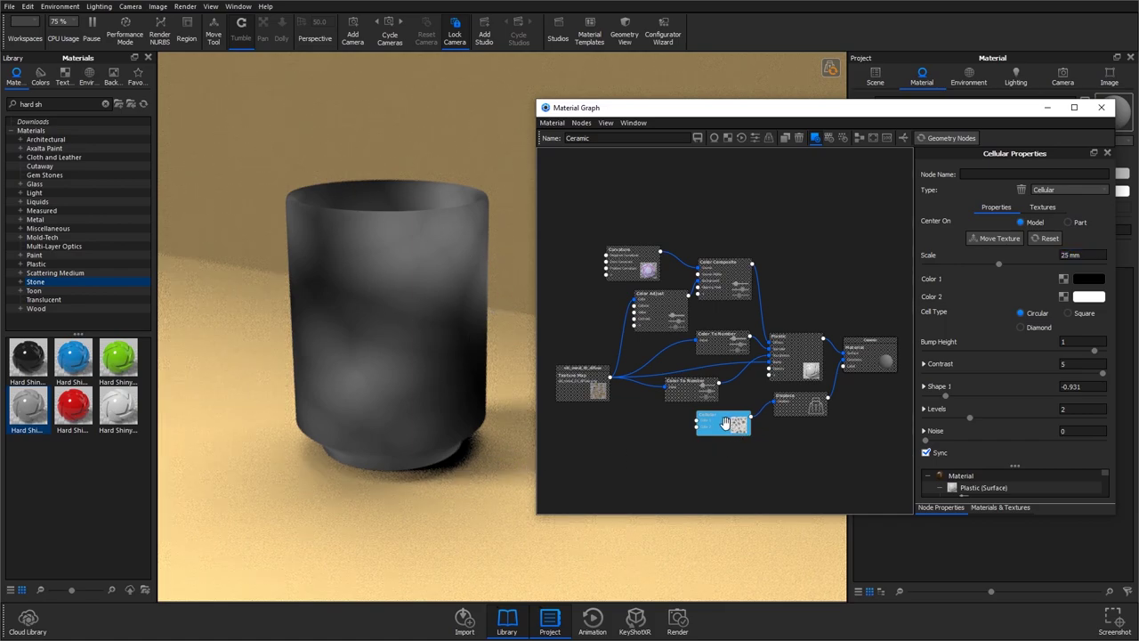
pyautogui.click(821, 406)
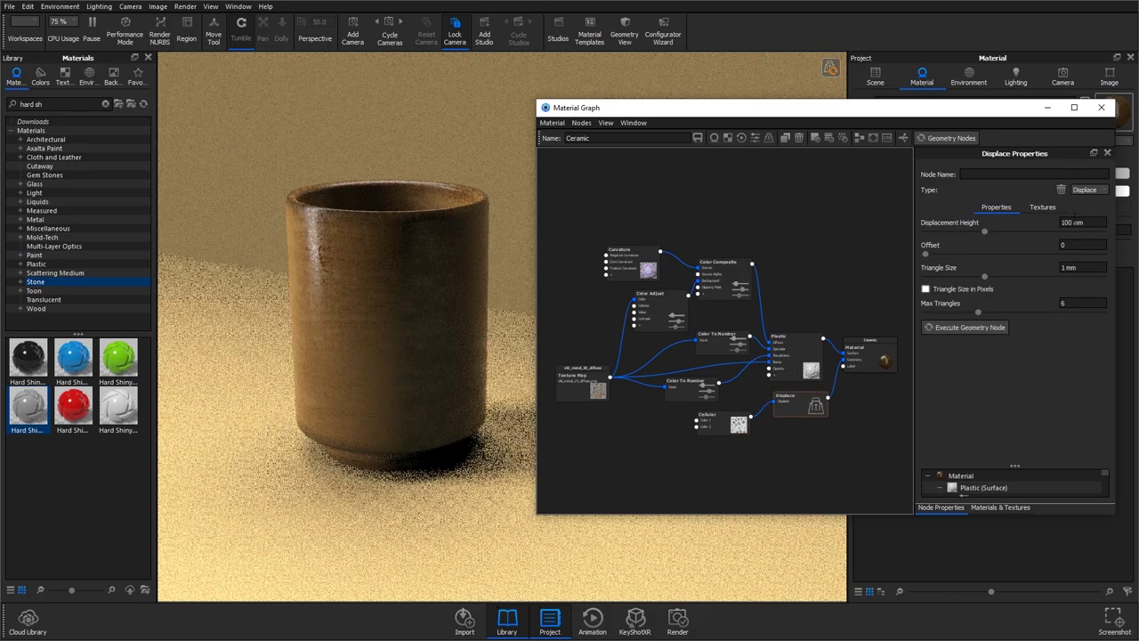
pyautogui.doubleClick(1070, 221)
pyautogui.write('5')
pyautogui.press('Return')
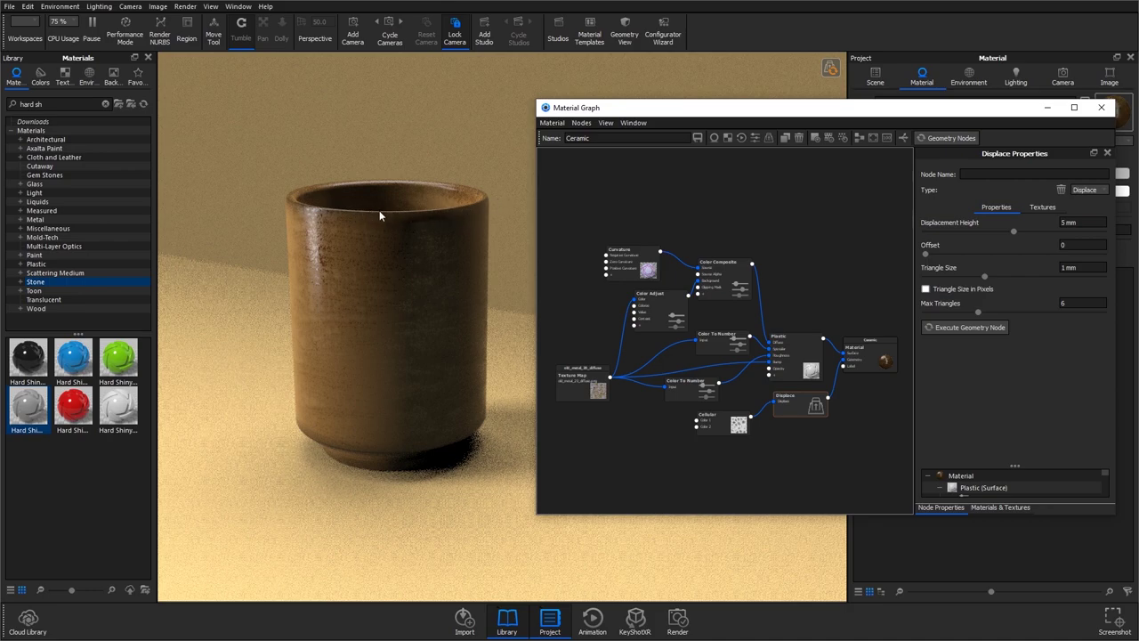
pyautogui.click(973, 327)
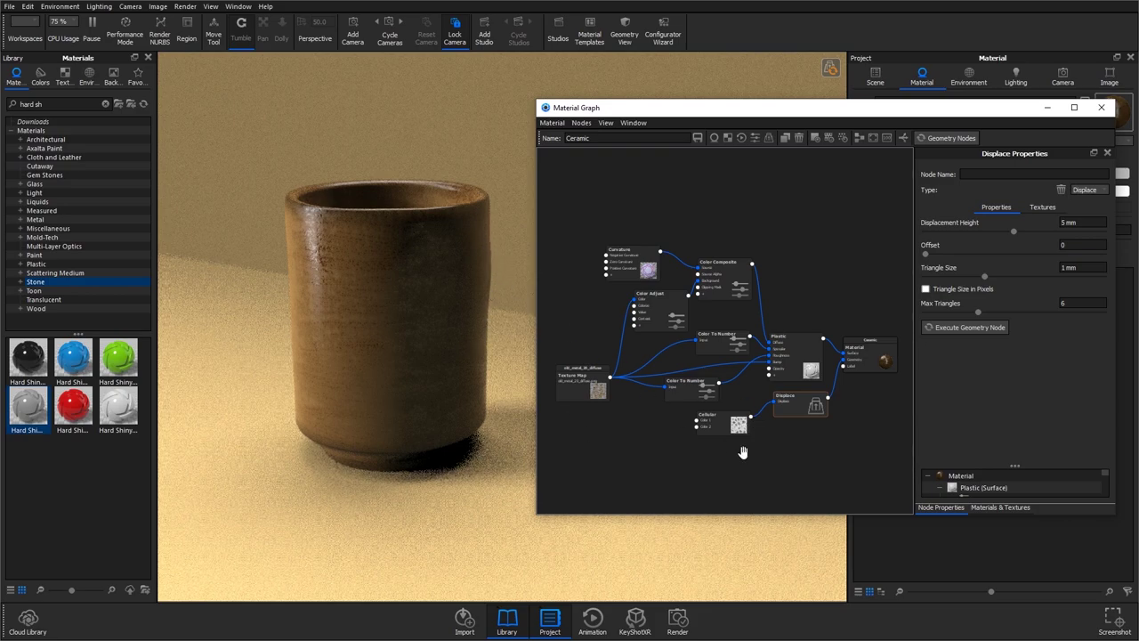
pyautogui.click(723, 424)
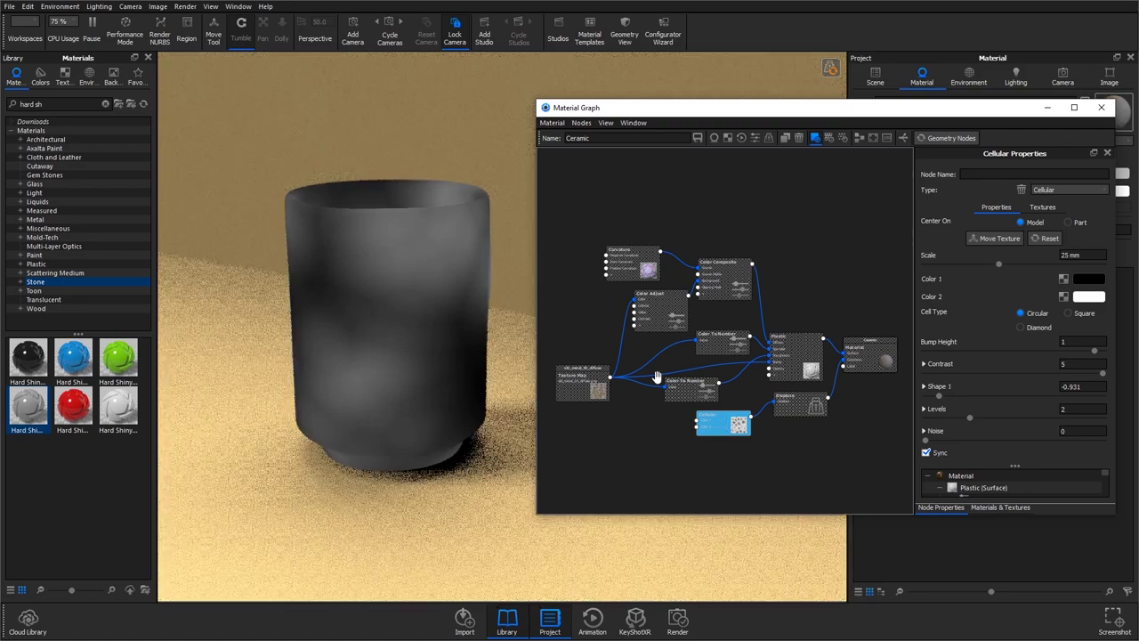
# Step: Deselect the Cellular node so the full brown ceramic material renders again
pyautogui.click(546, 356)
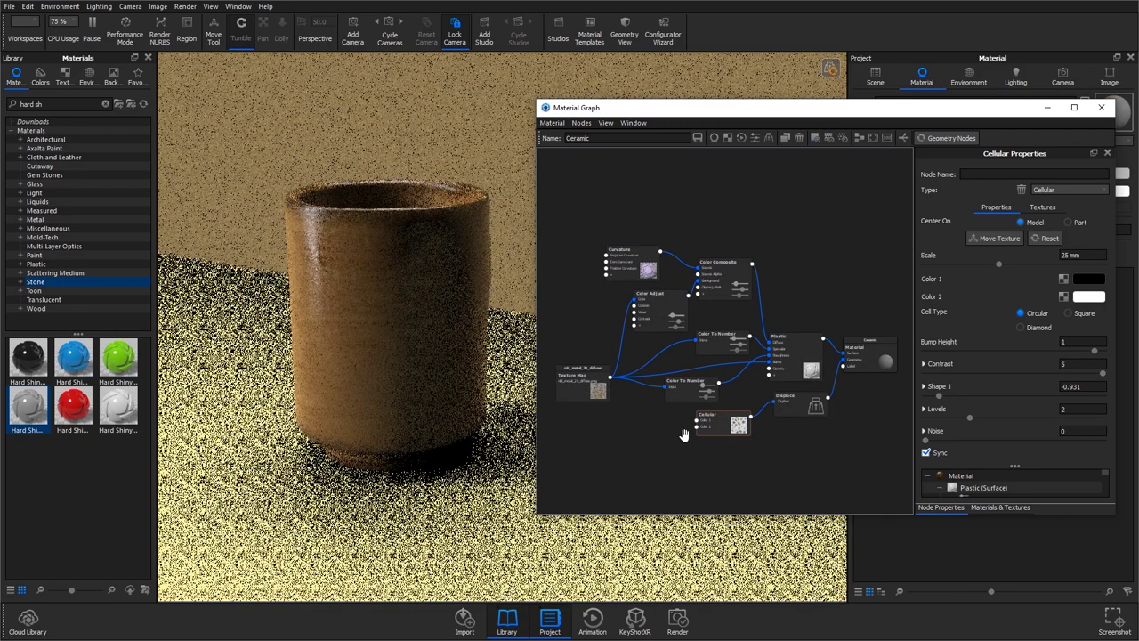